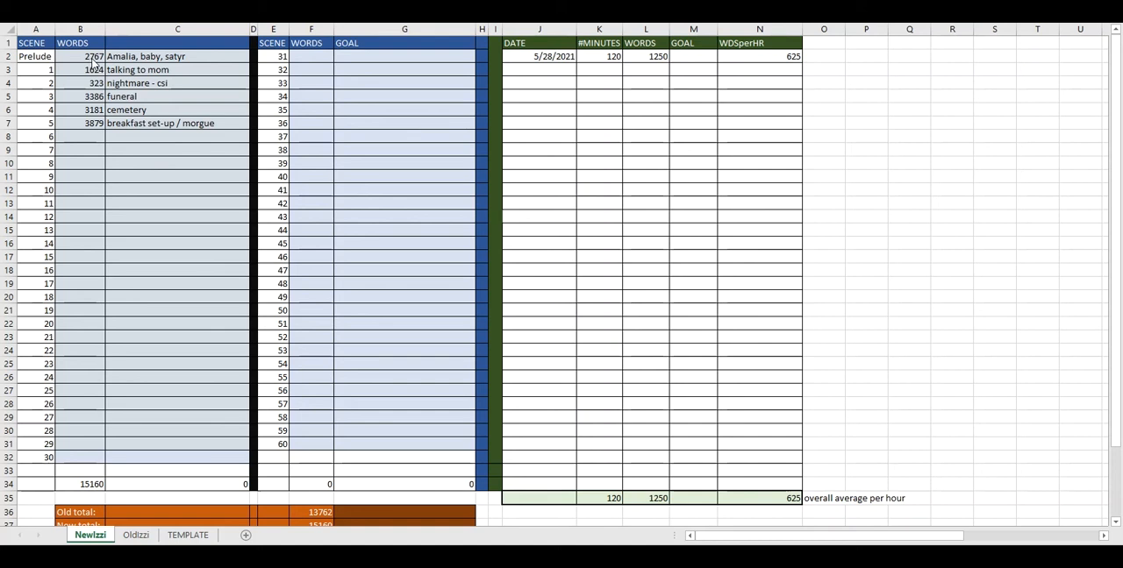
Examine the Prelude's description and word count, both WORDS column totals, and the New total in the summary block
click(139, 57)
click(138, 56)
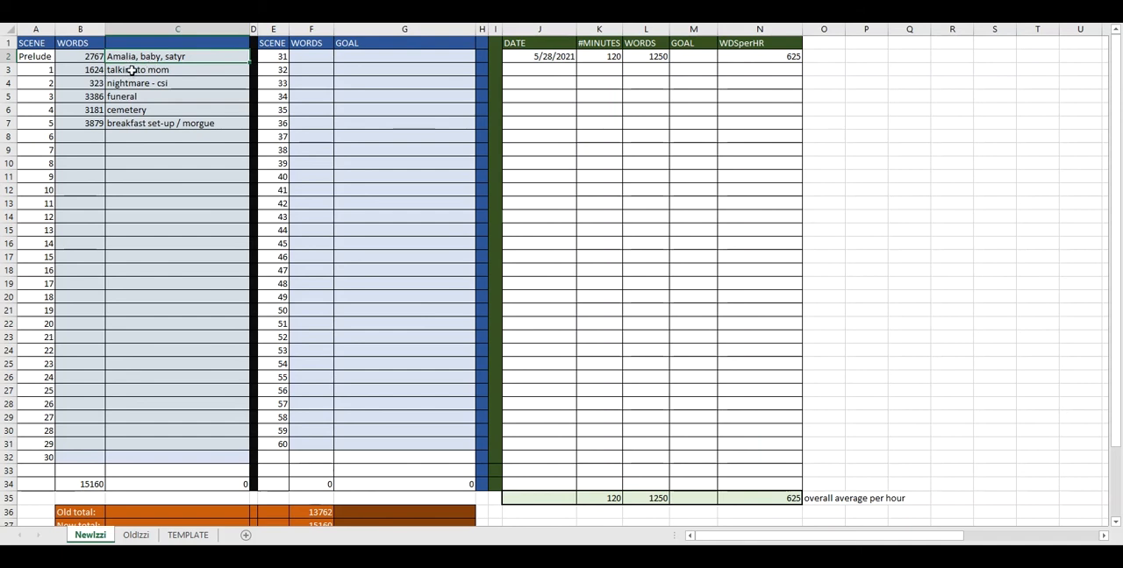
click(87, 56)
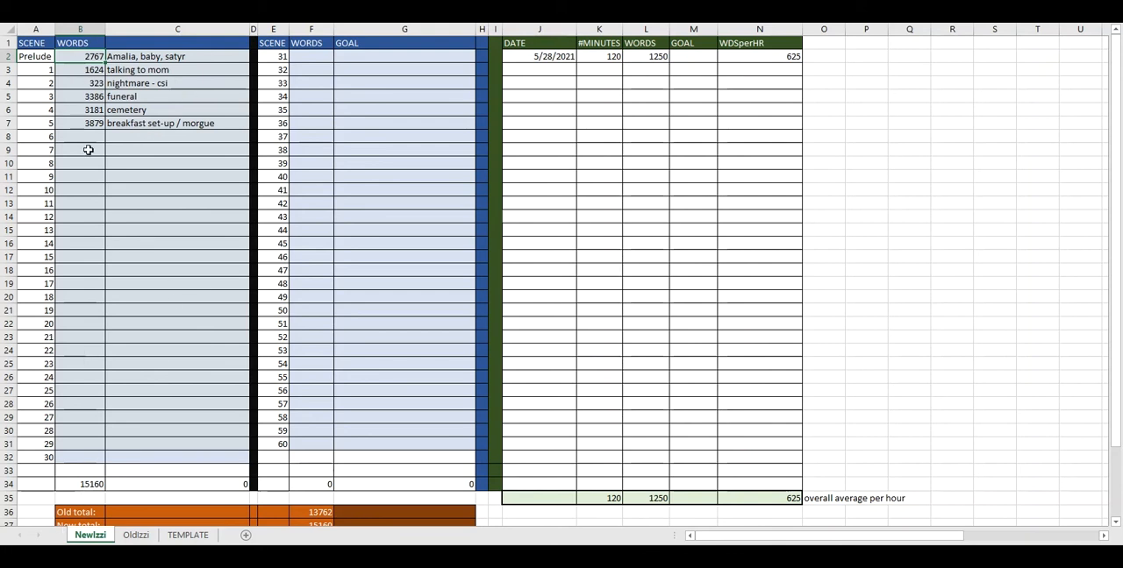
click(88, 484)
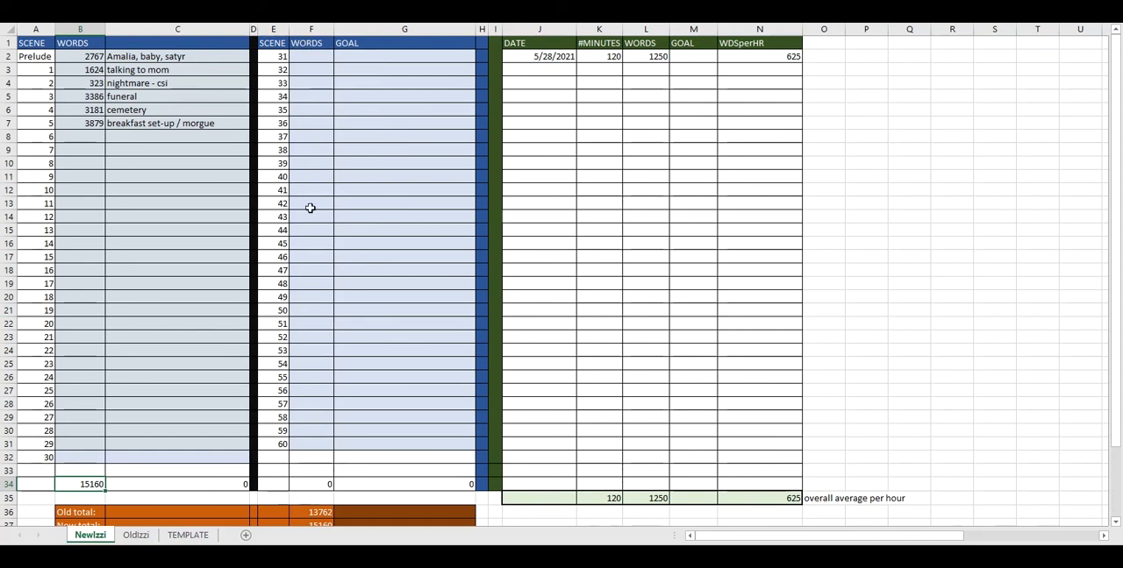
click(310, 484)
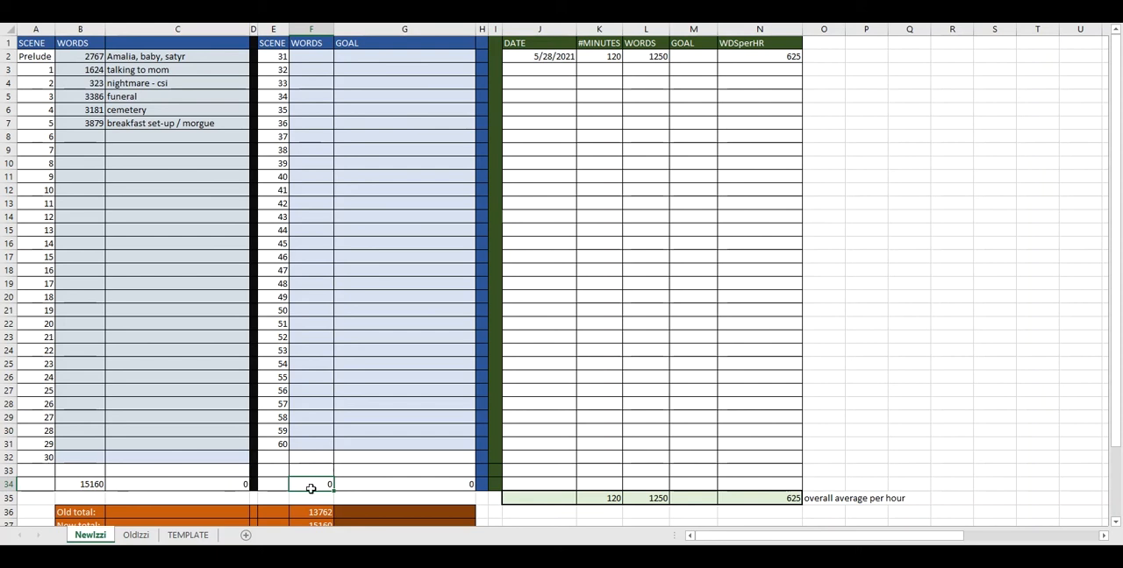
scroll(329, 473, down, 4)
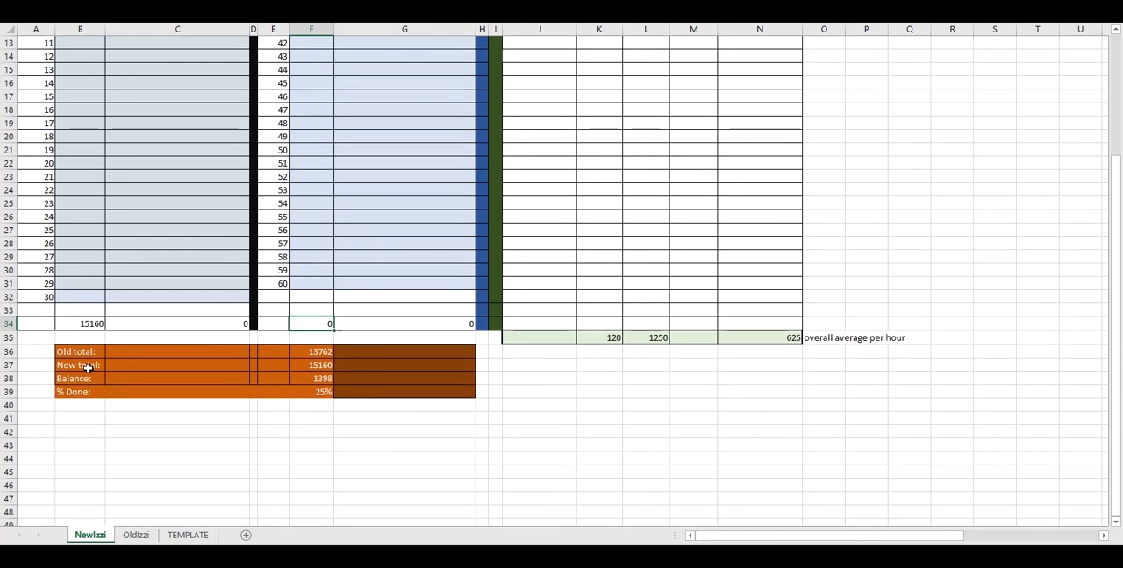
click(321, 365)
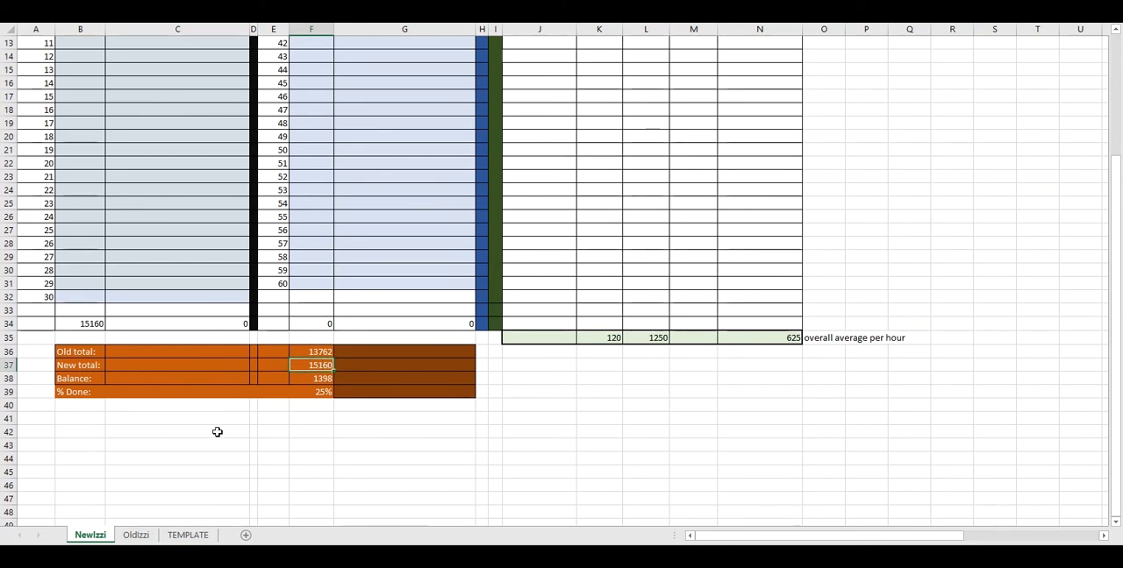
scroll(220, 428, up, 4)
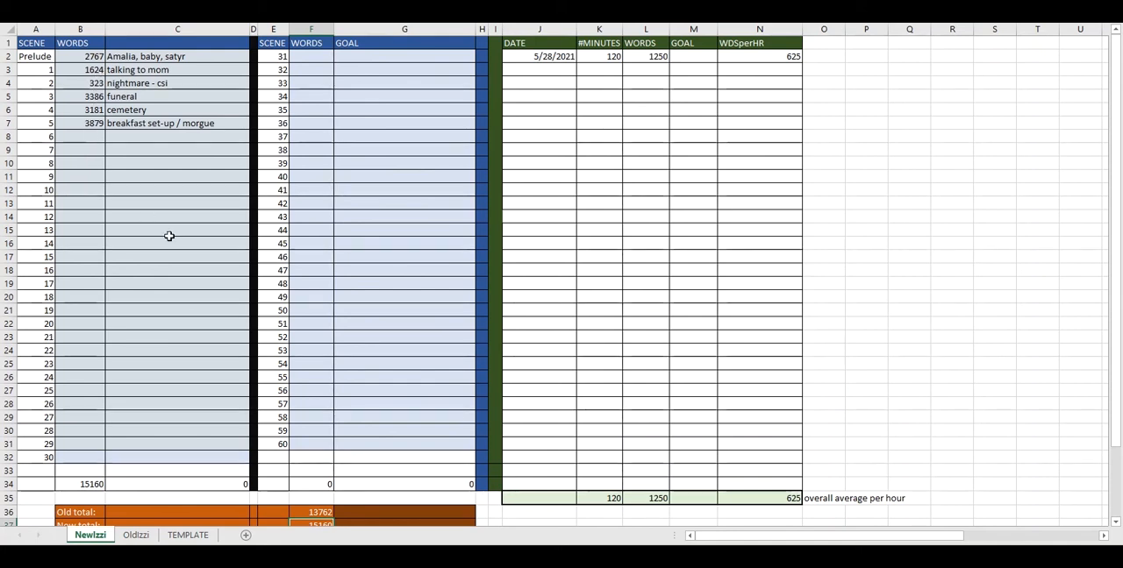
Set the Old total in the summary block to 15160 and check the Balance cell
scroll(309, 376, down, 4)
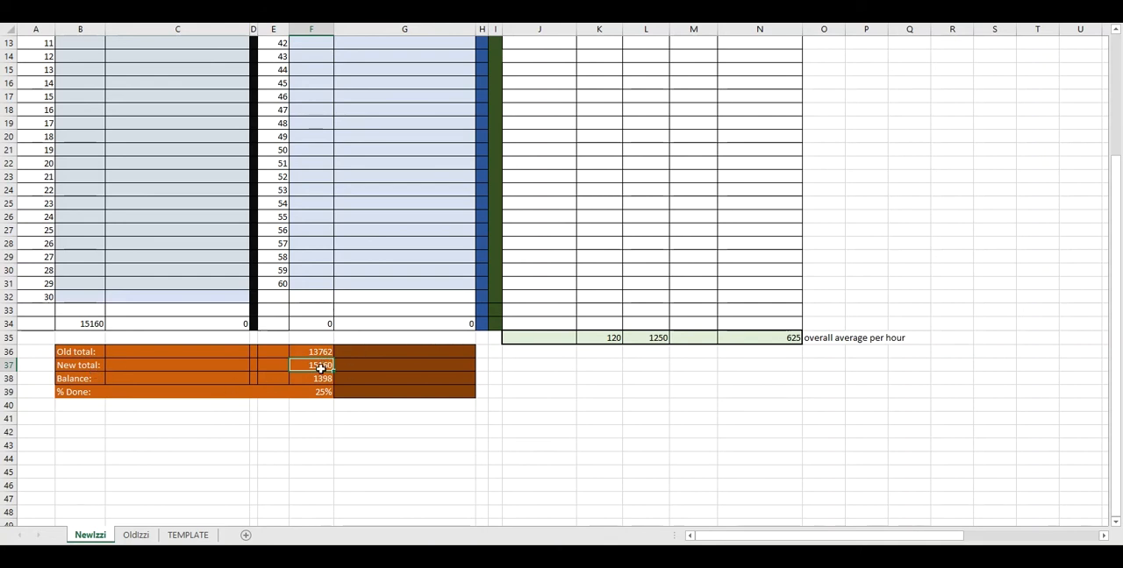
click(320, 352)
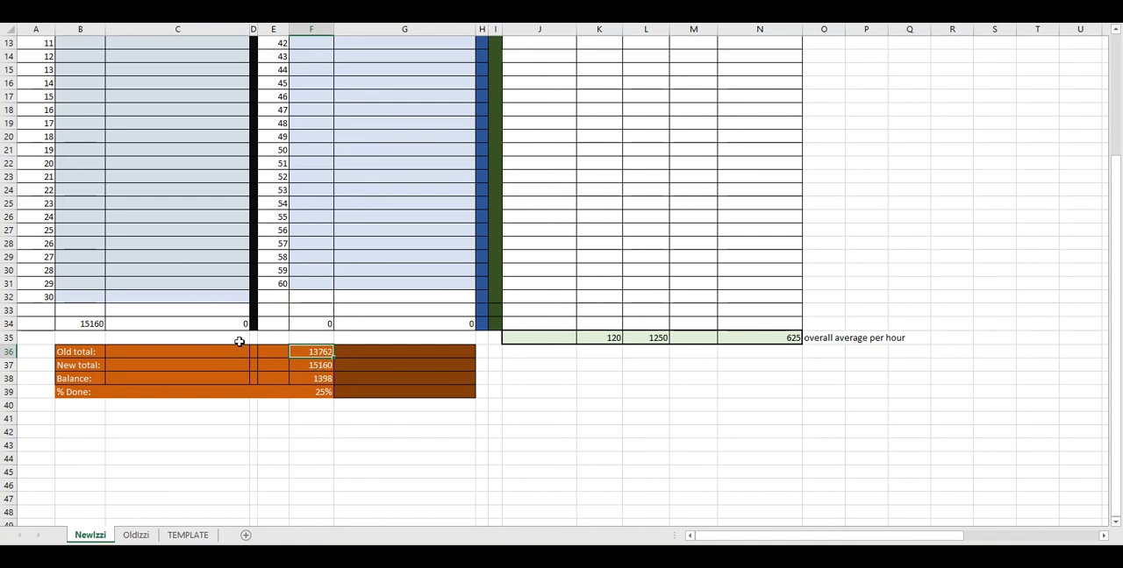
text(15160)
click(321, 377)
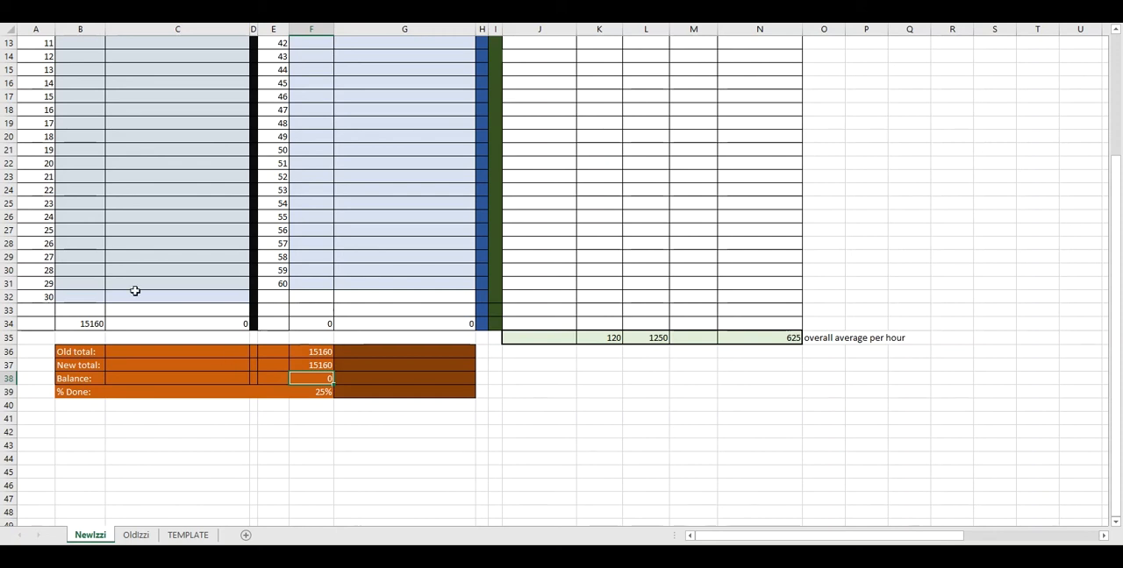
Set the Old total in the summary block to 13250 and check the Balance cell
scroll(136, 281, up, 4)
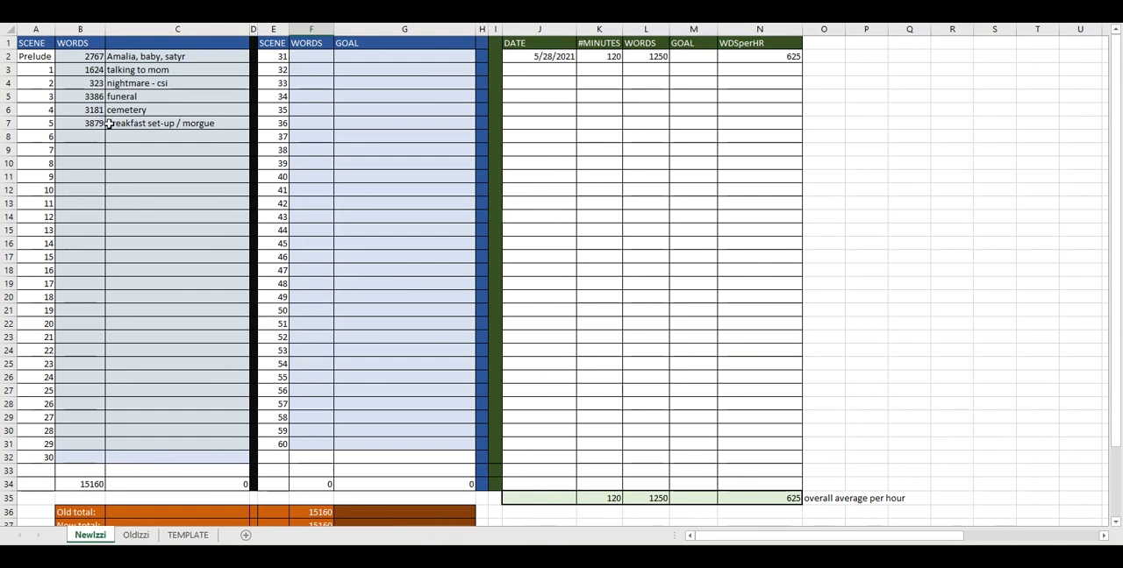
scroll(386, 316, down, 8)
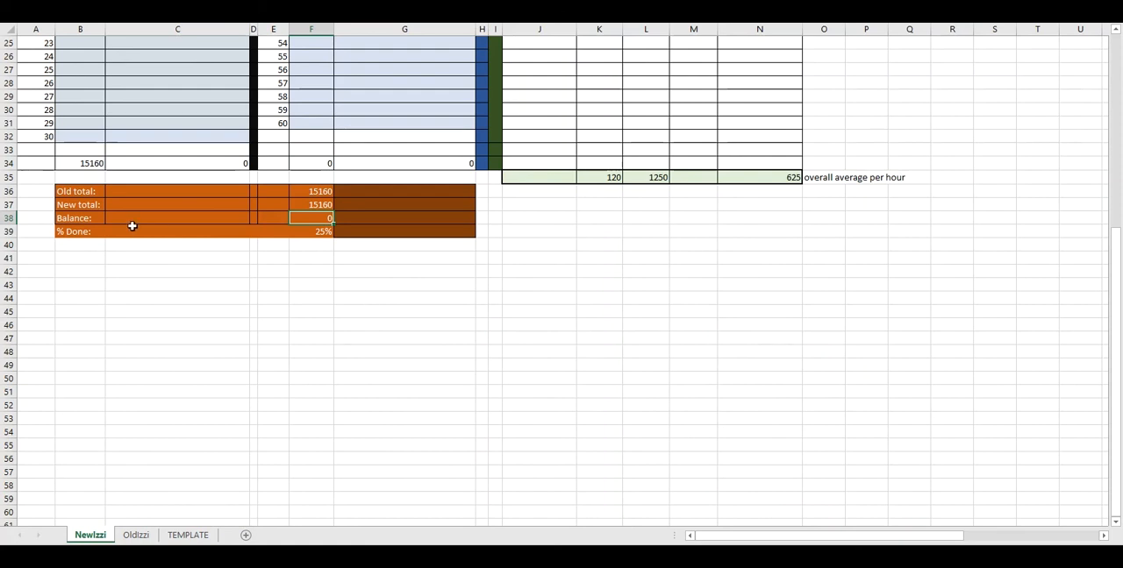
click(324, 191)
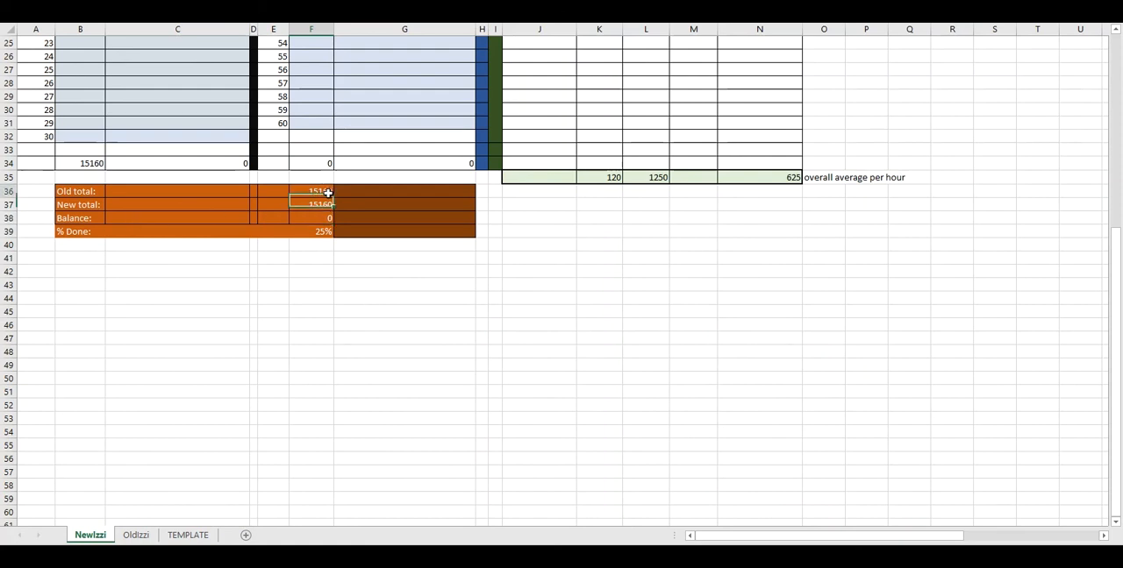
text(13)
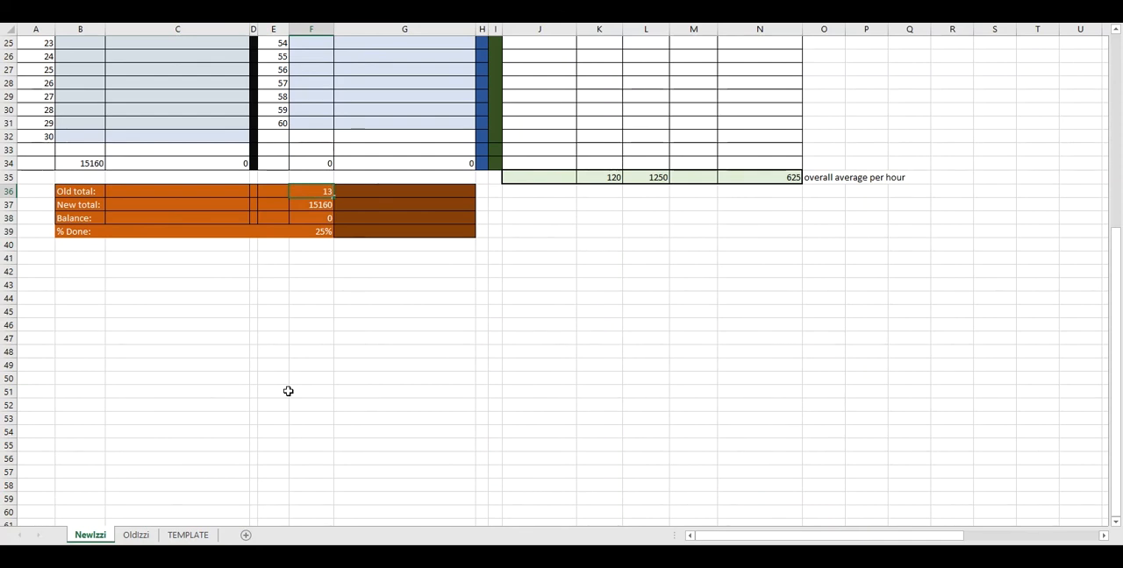
text(250)
click(339, 330)
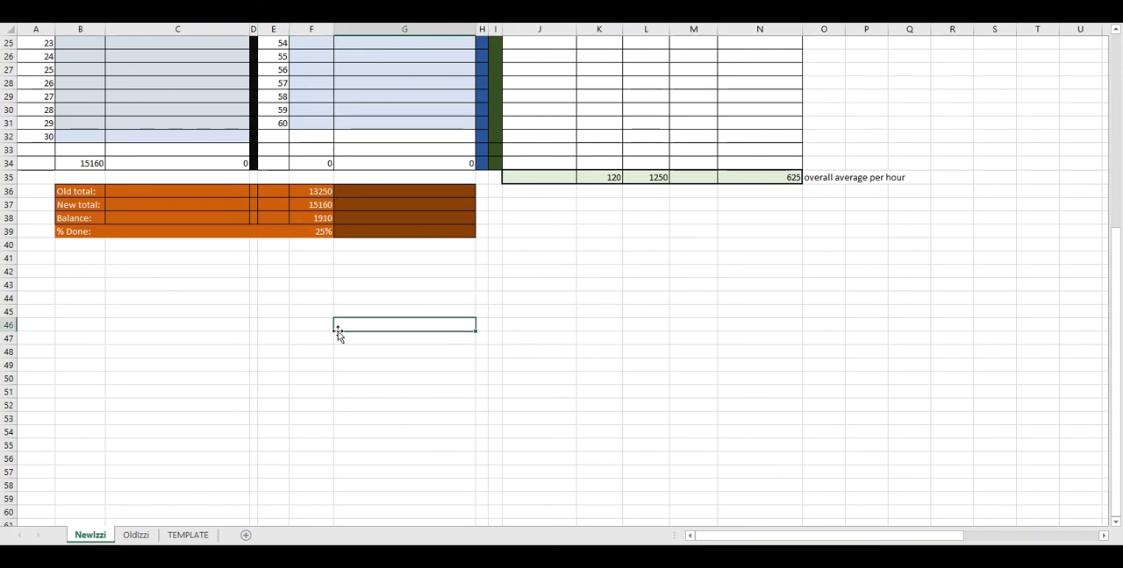
click(308, 221)
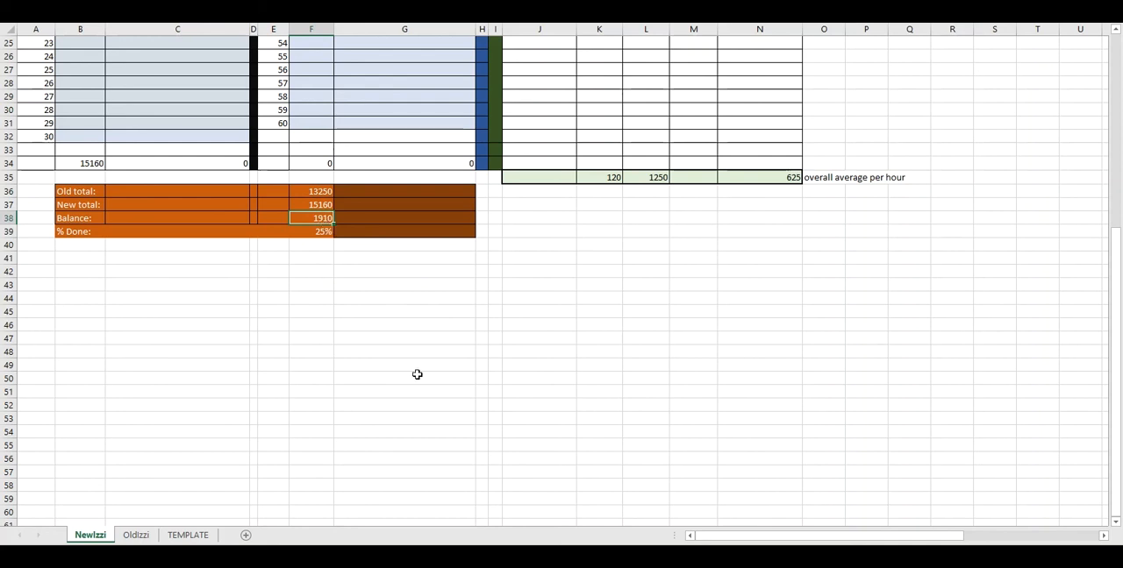
Change the target word count in the % Done formula to 120000
scroll(596, 410, up, 2)
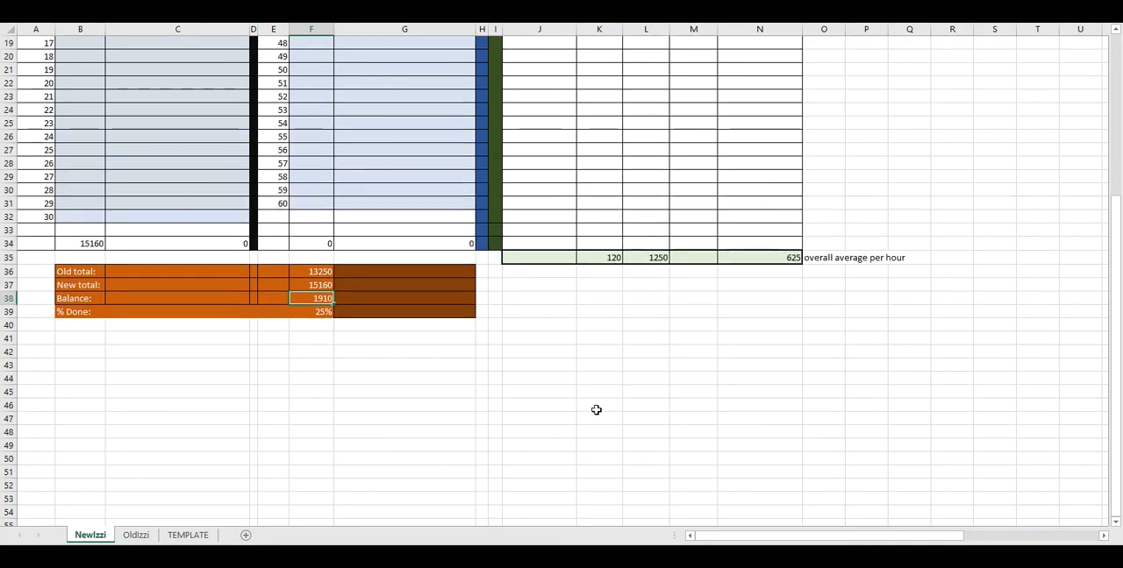
scroll(595, 405, up, 6)
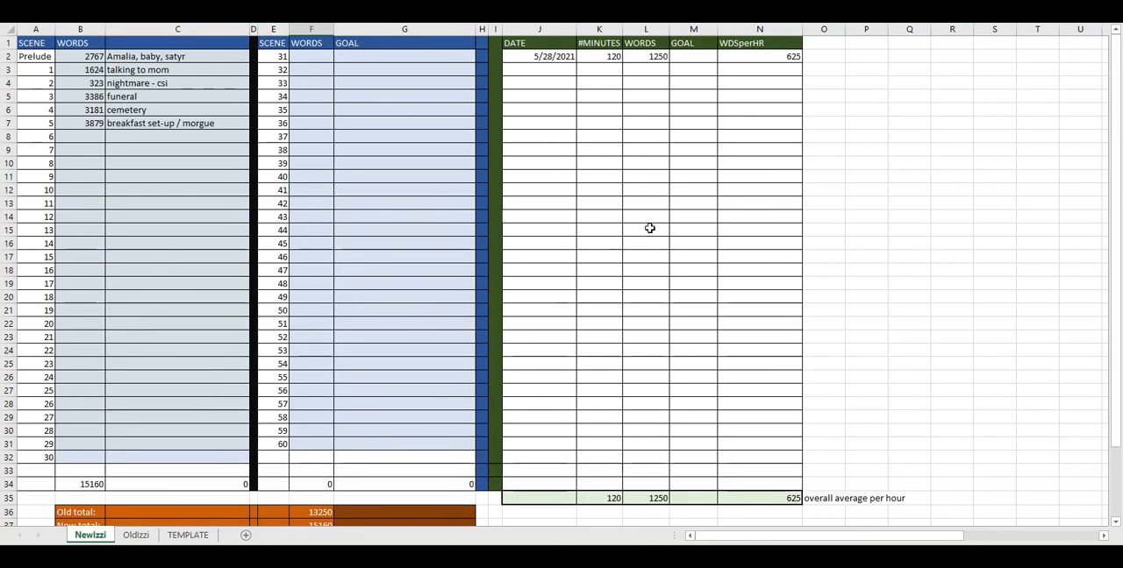
scroll(647, 264, down, 3)
scroll(647, 264, down, 3)
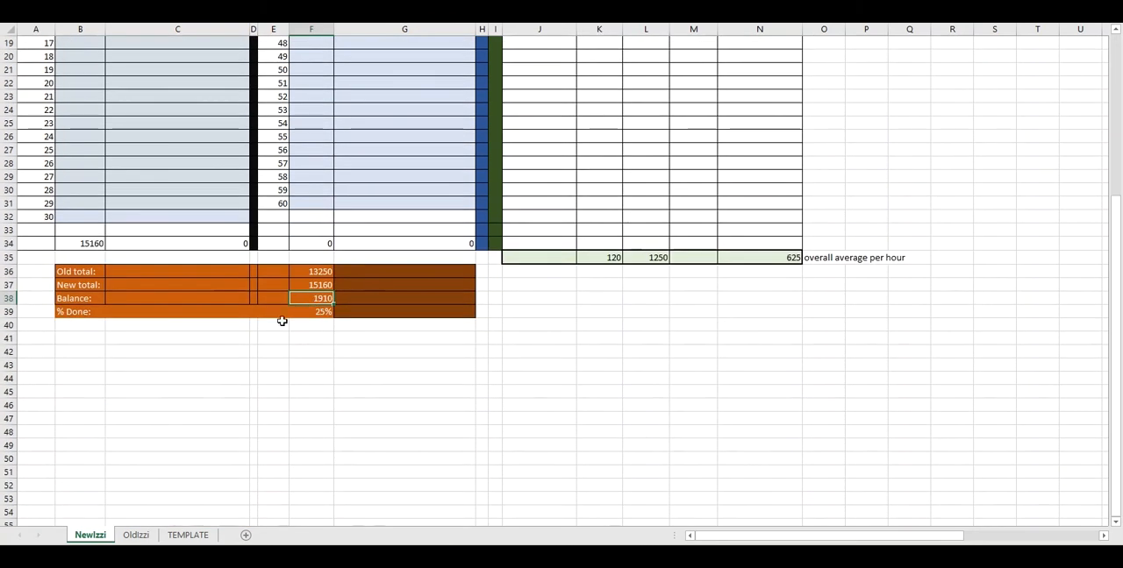
click(320, 311)
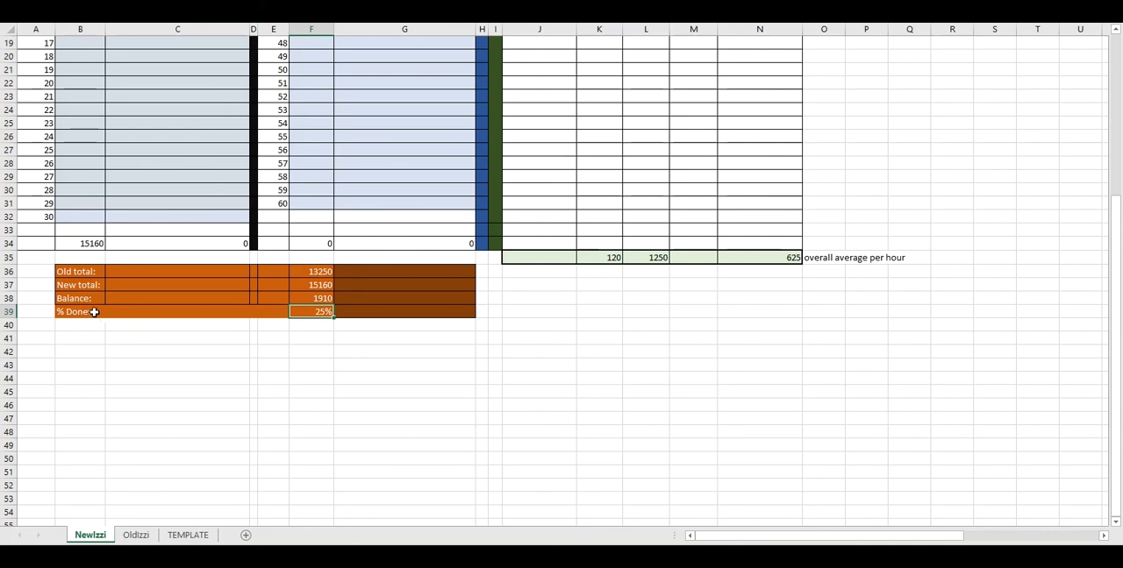
click(230, 11)
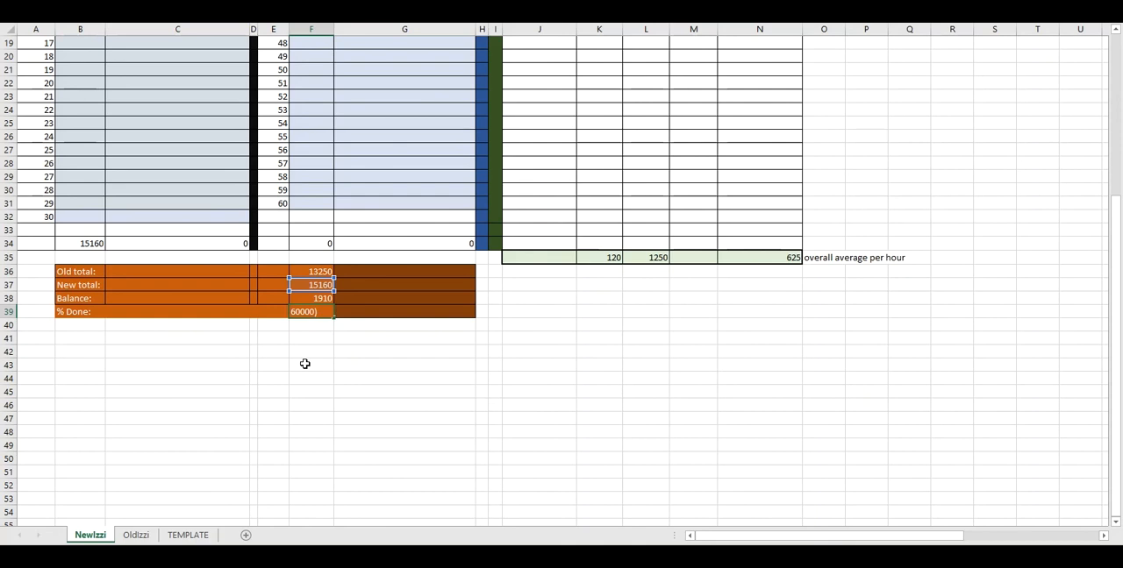
text(8)
text(120)
key(Return)
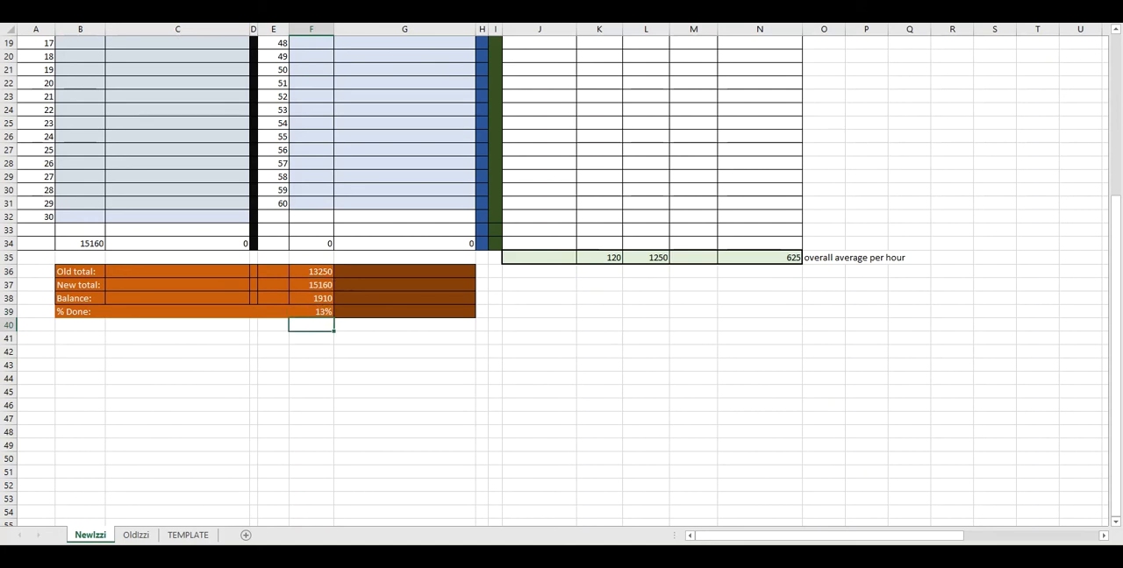
click(314, 312)
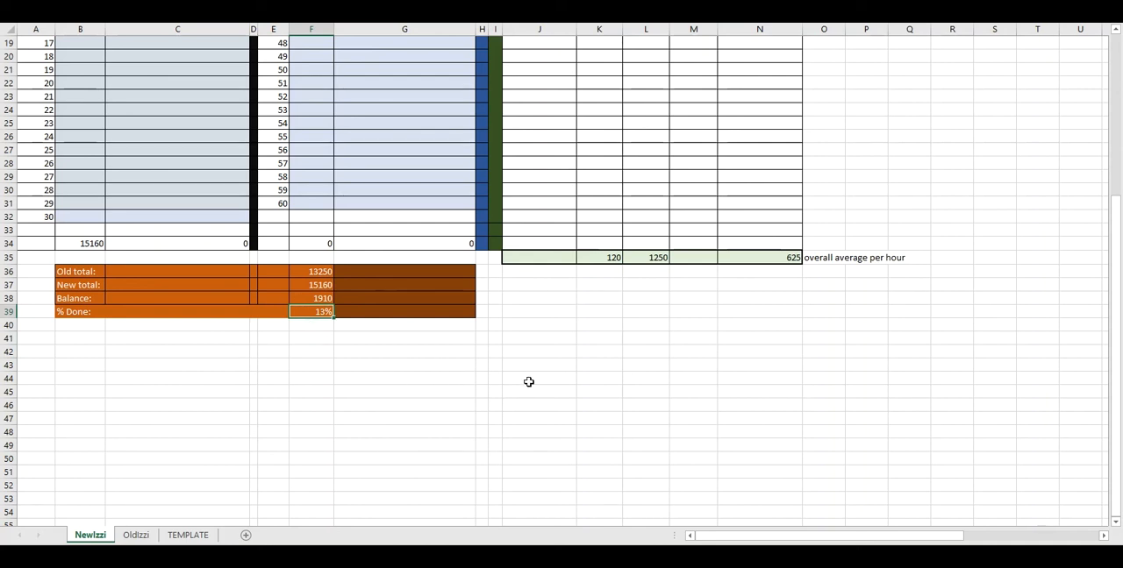
Check the first session entry and the Balance, and enter 5/30/21 as the date in the next row of the session log
scroll(529, 381, up, 6)
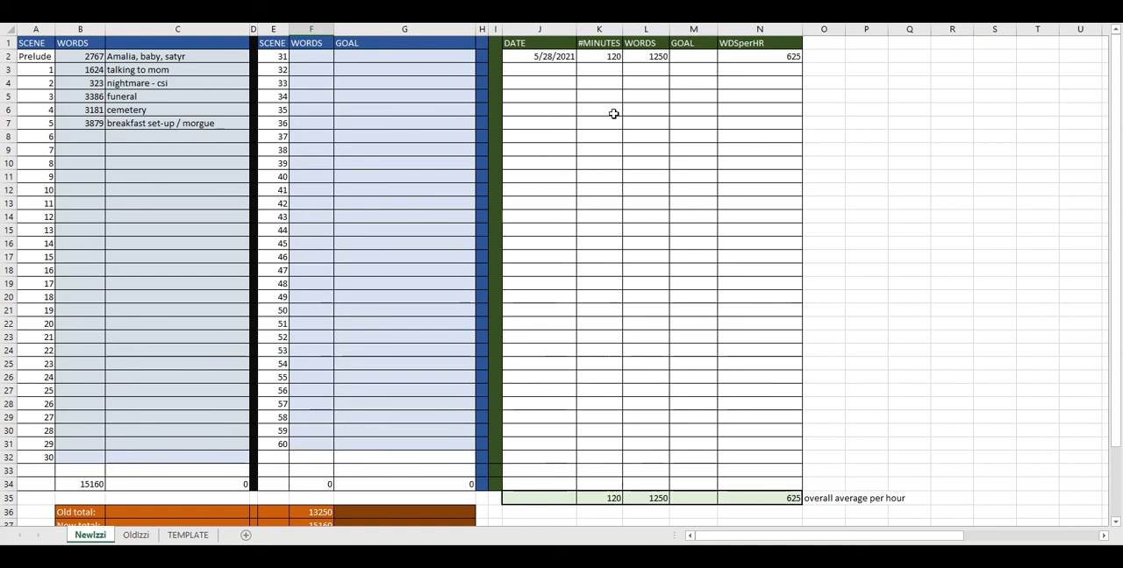
click(556, 55)
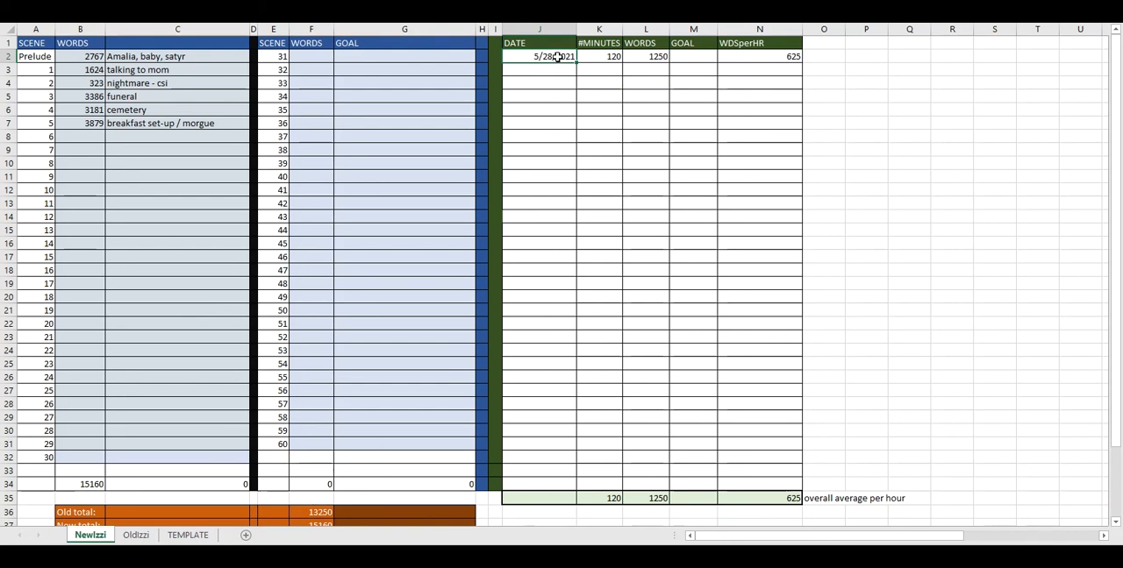
click(600, 54)
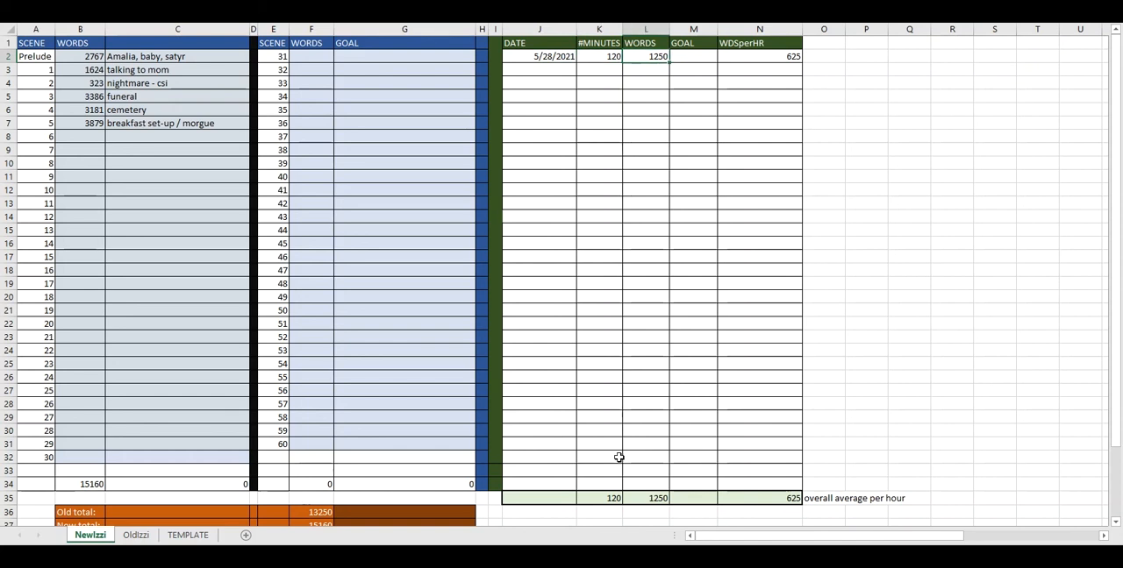
scroll(314, 430, down, 4)
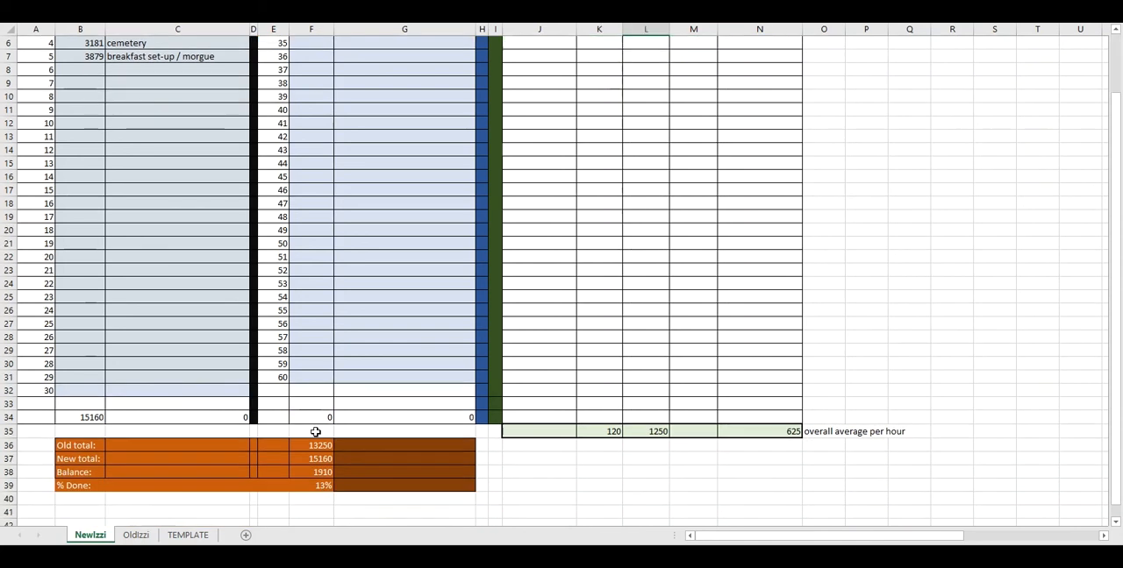
click(318, 378)
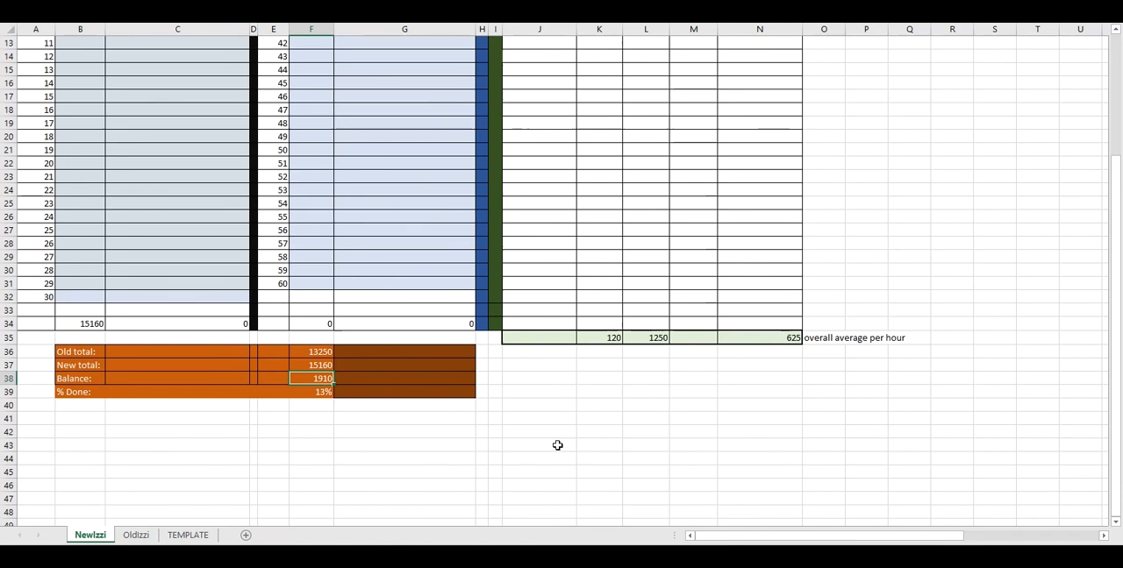
scroll(554, 421, up, 4)
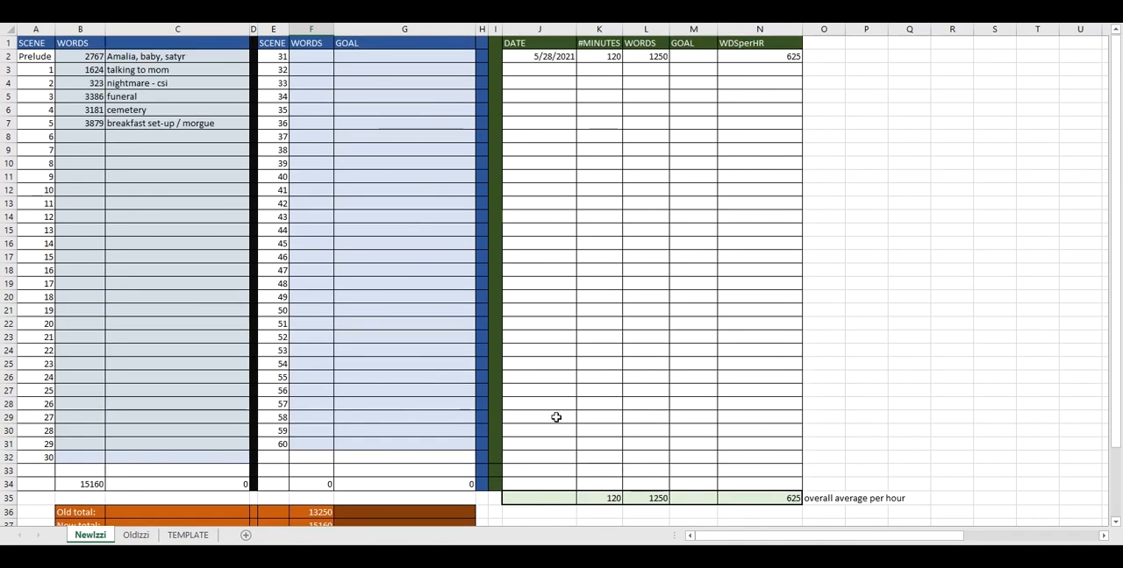
click(533, 70)
text(5/)
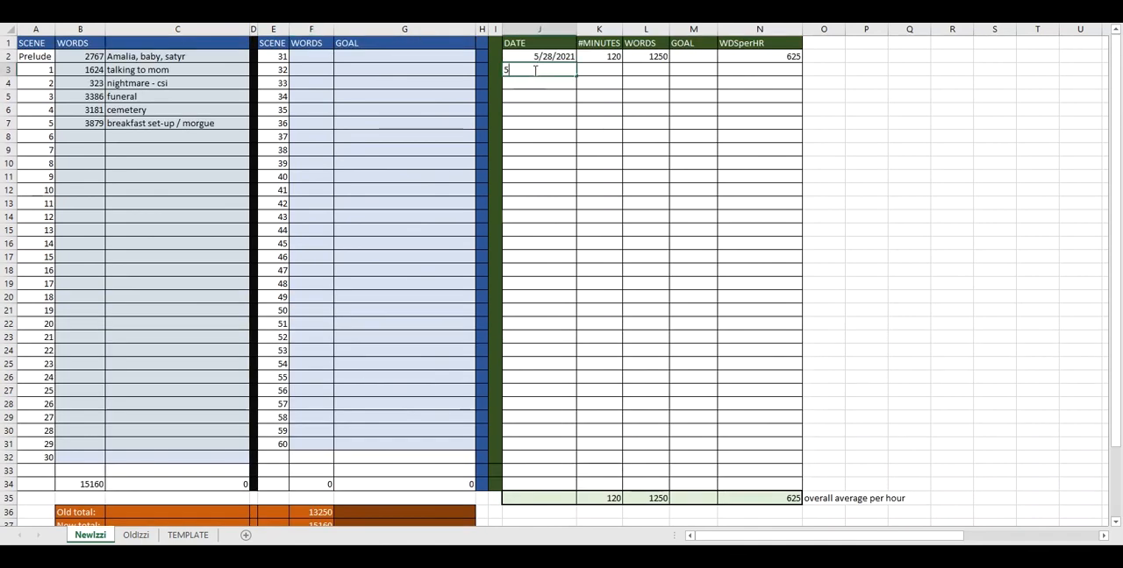
text(30/21)
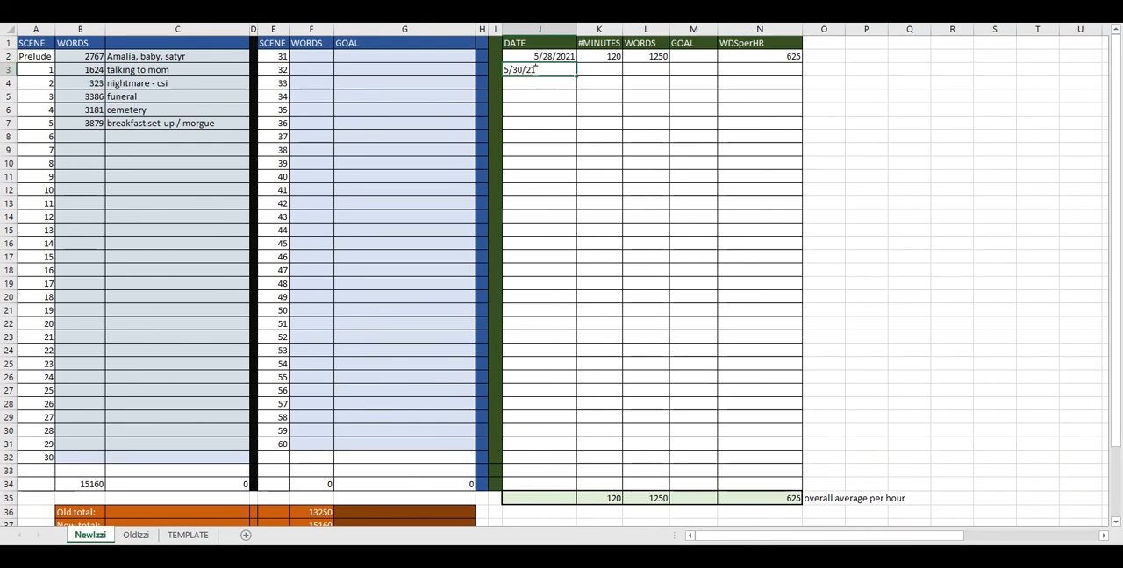
key(Return)
Enter 240 minutes for the 5/30/2021 session in the log
key(Up)
key(Right)
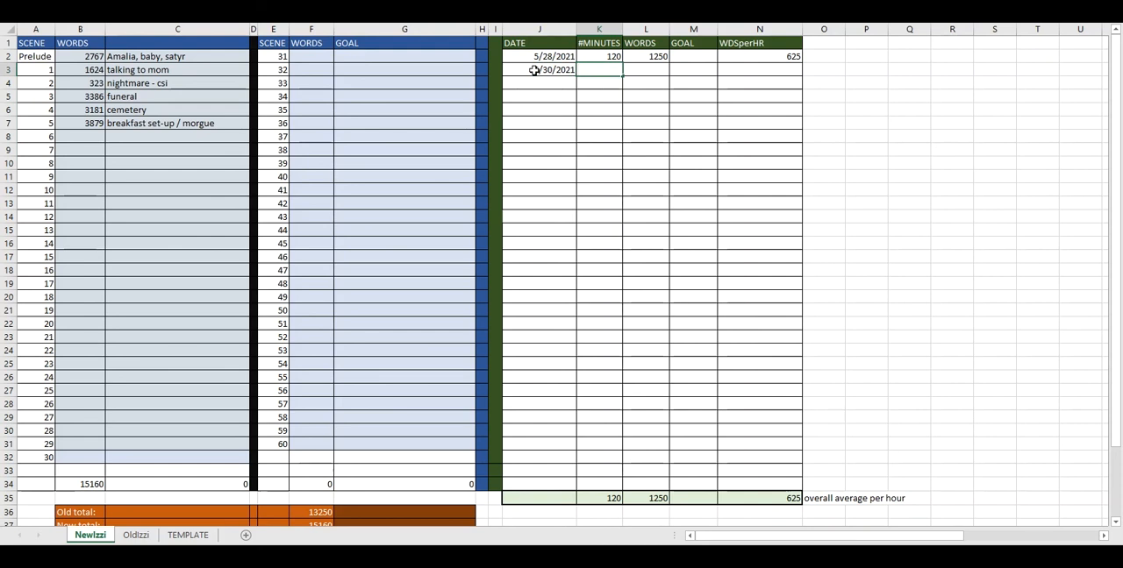
text(240)
key(Tab)
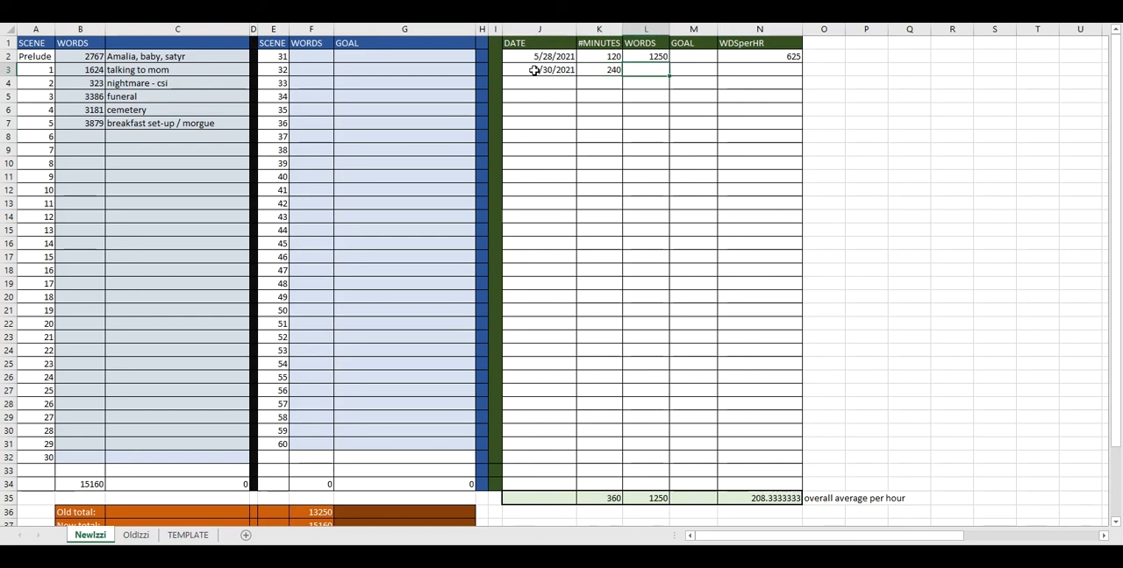
Check the Balance in the summary block and enter 1910 words for the 5/30/2021 session in the log
scroll(329, 349, down, 6)
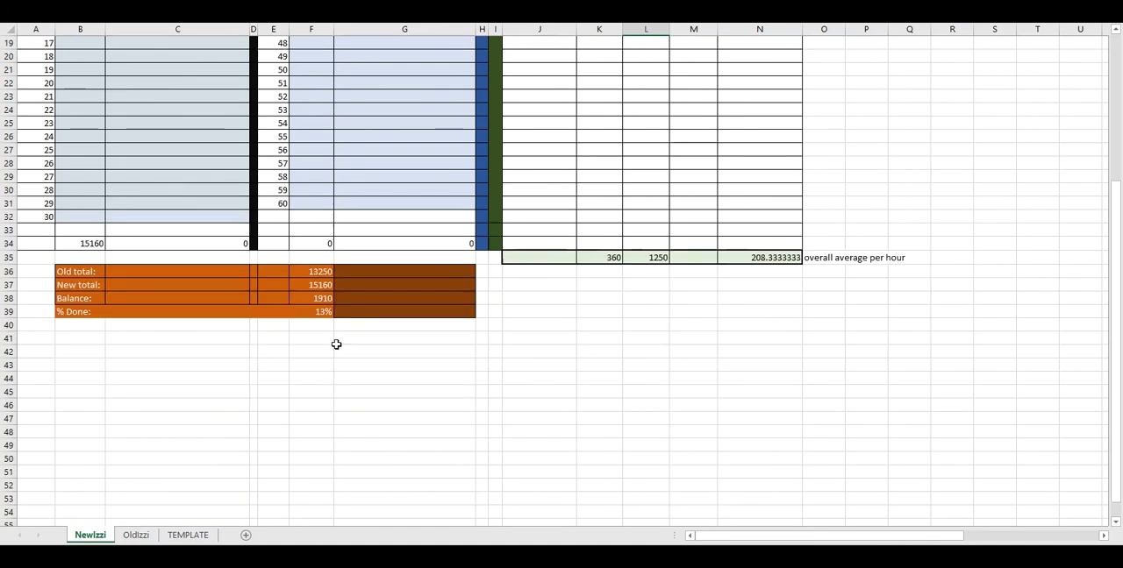
click(323, 299)
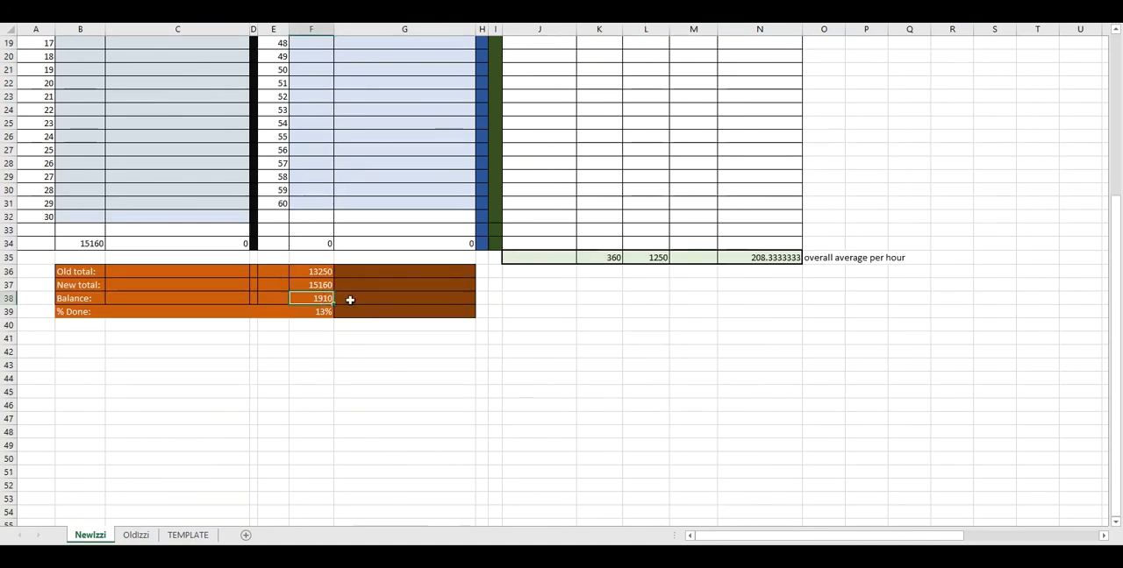
scroll(664, 211, up, 6)
click(658, 69)
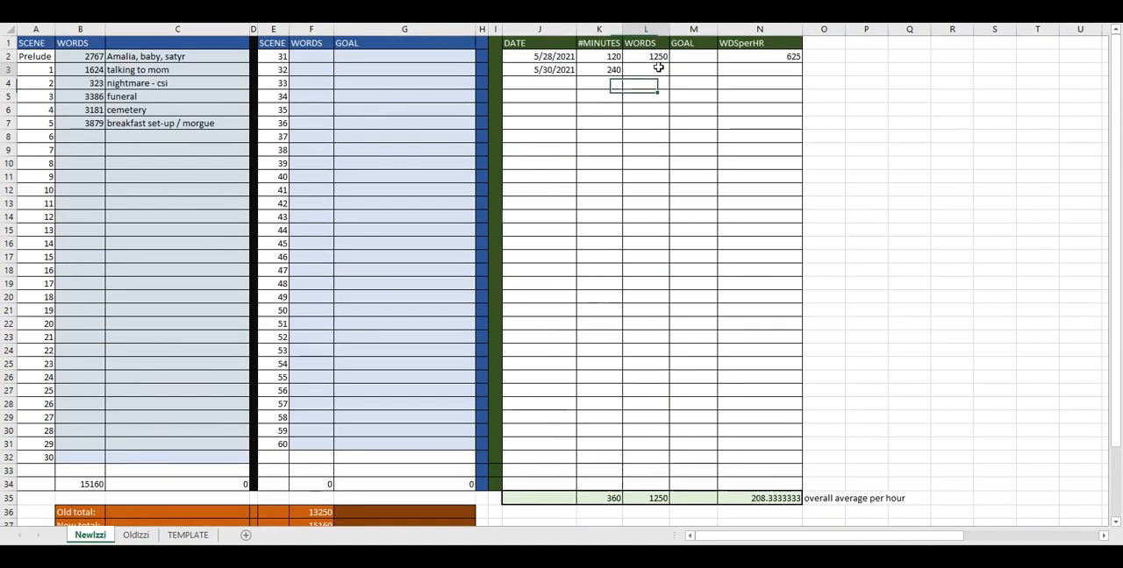
text(1910)
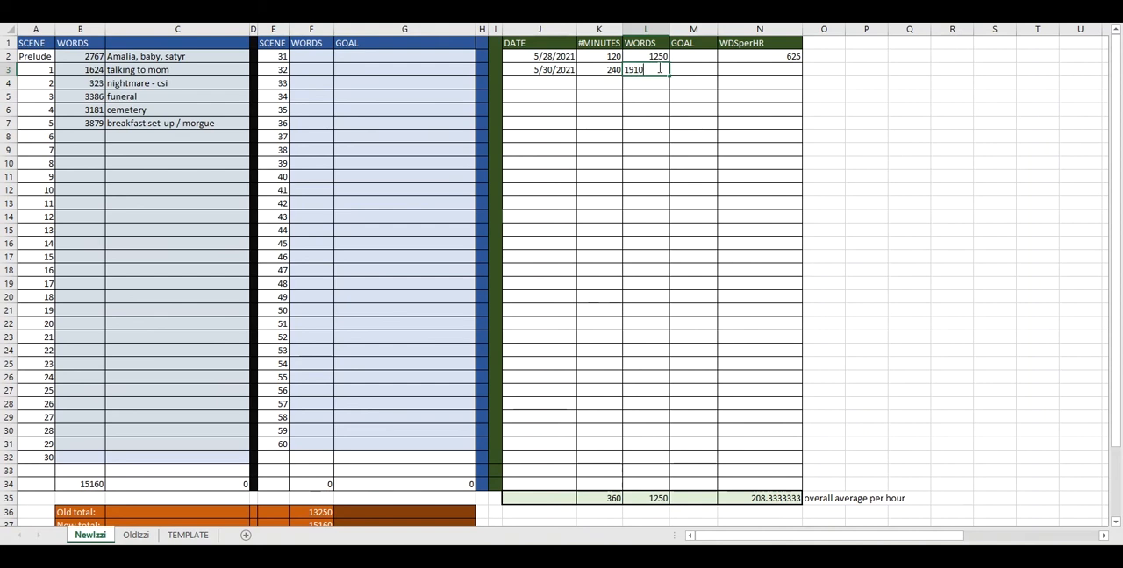
click(633, 110)
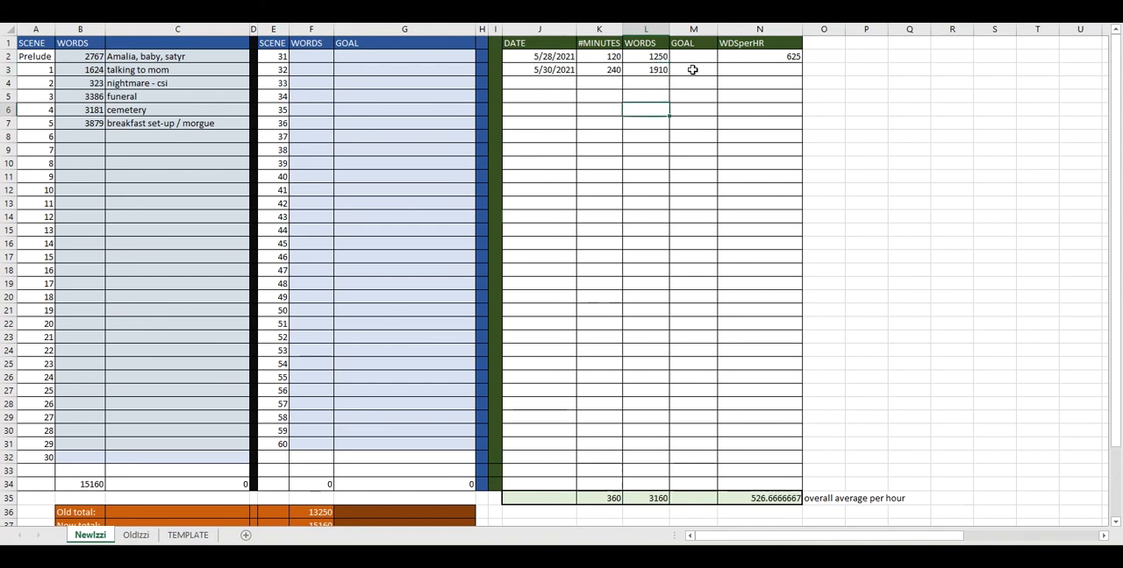
Copy the words-per-hour formula from the 5/28/2021 session into the 5/30/2021 row of the WDSperHR column
click(753, 68)
click(754, 60)
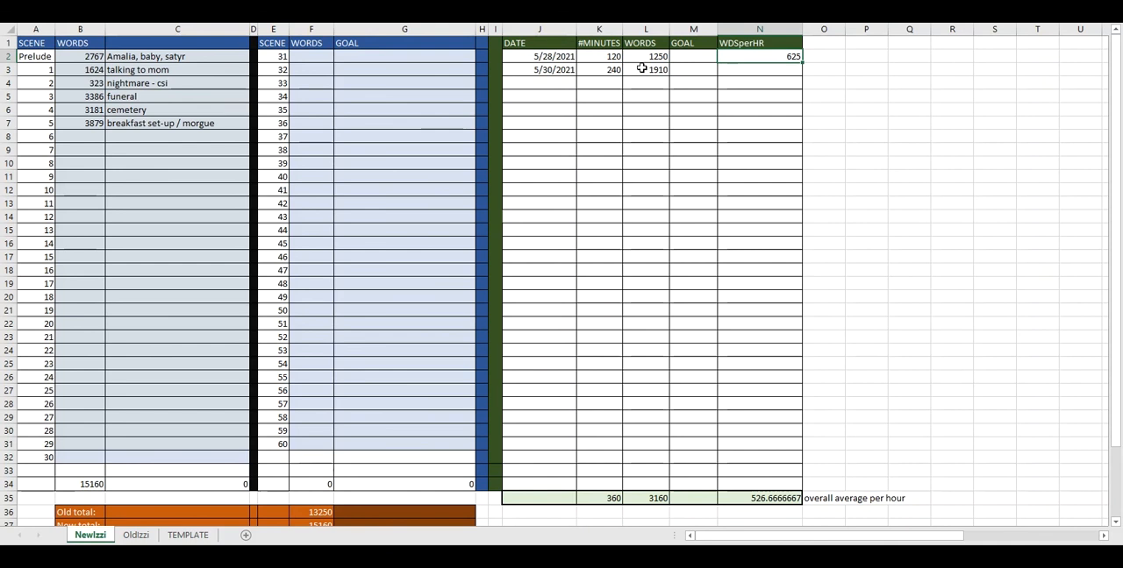
click(663, 69)
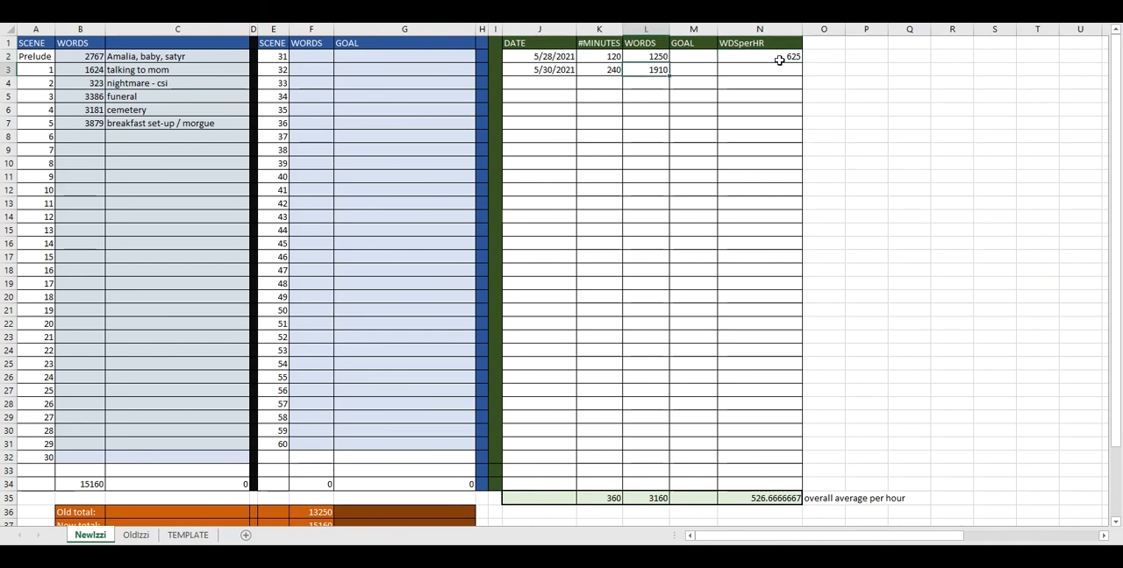
click(780, 57)
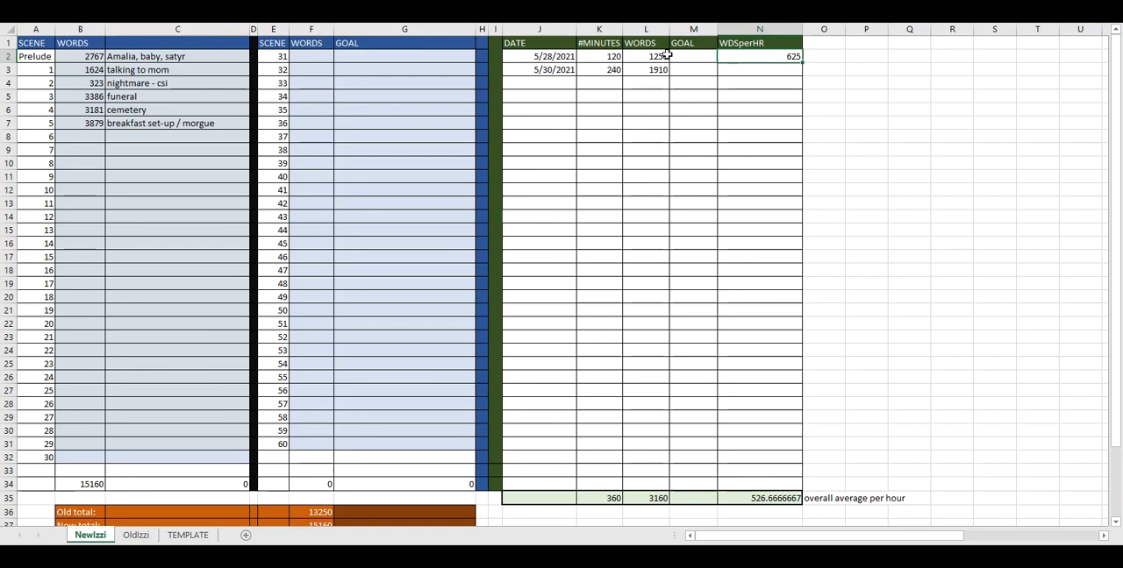
click(759, 69)
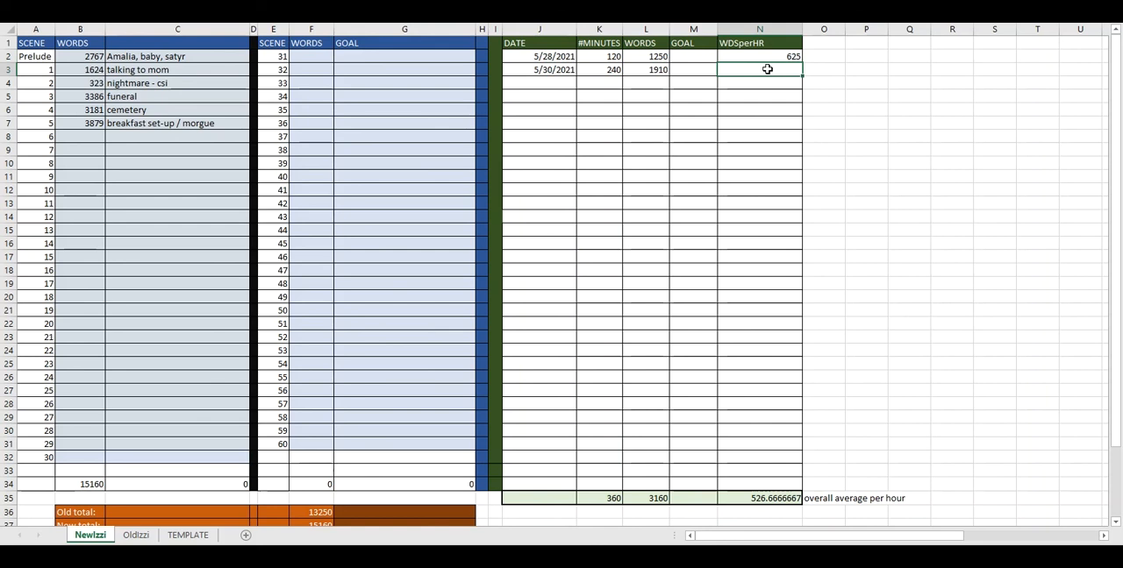
key(Up)
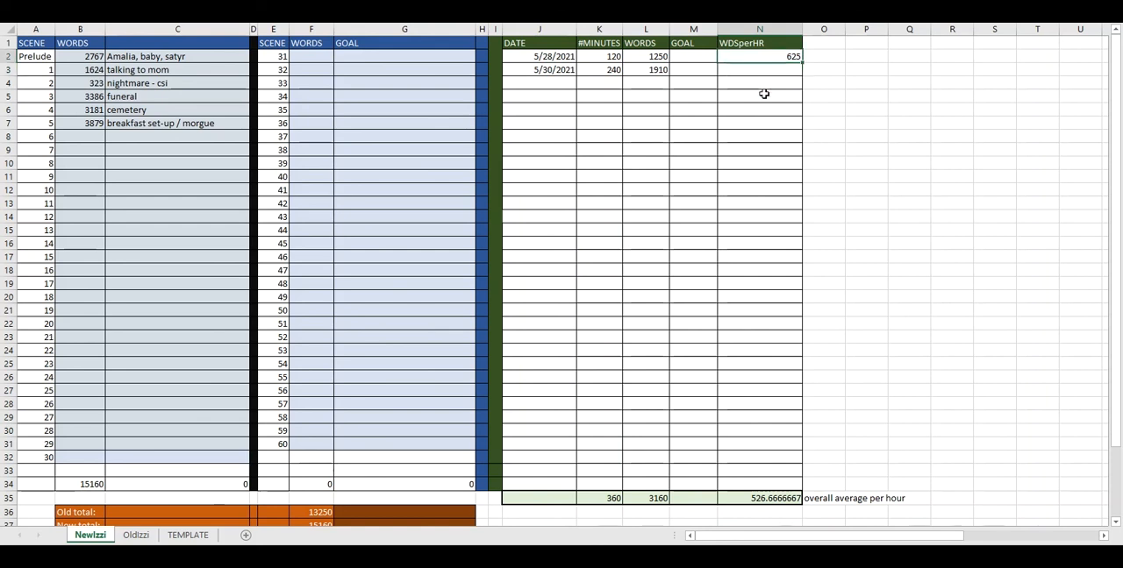
key(ctrl+c)
key(Down)
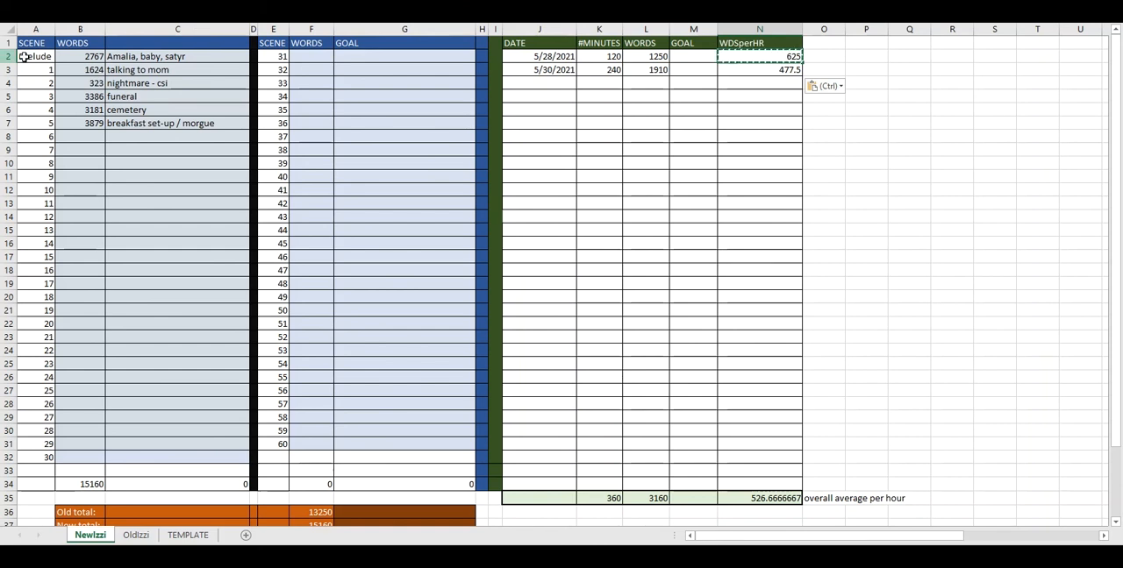
Examine the words per hour for the 5/30/2021 session and the log's total minutes, total words and overall average per hour
click(757, 69)
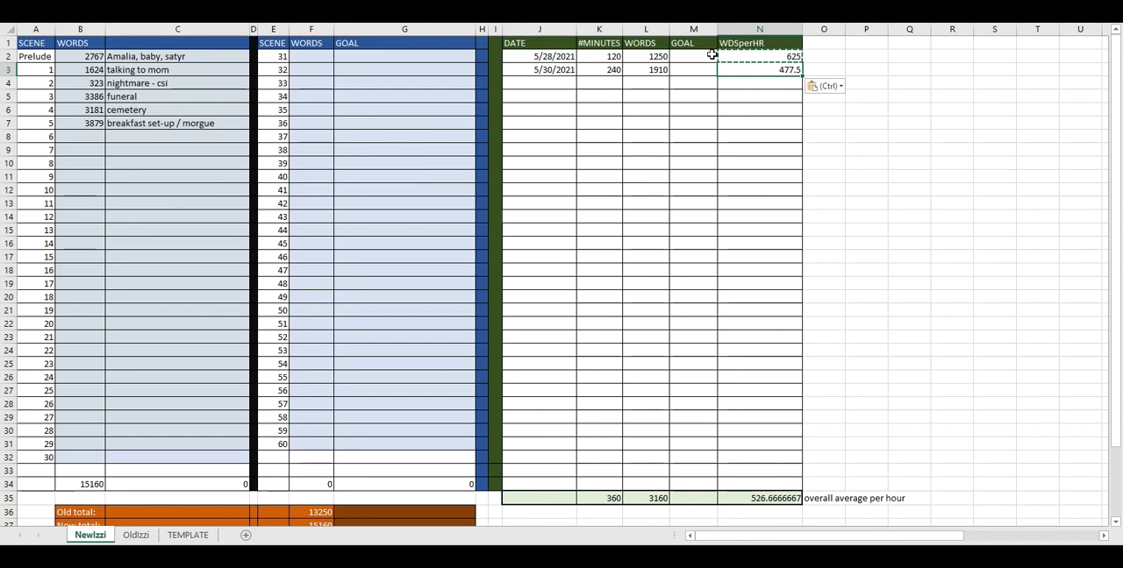
click(746, 88)
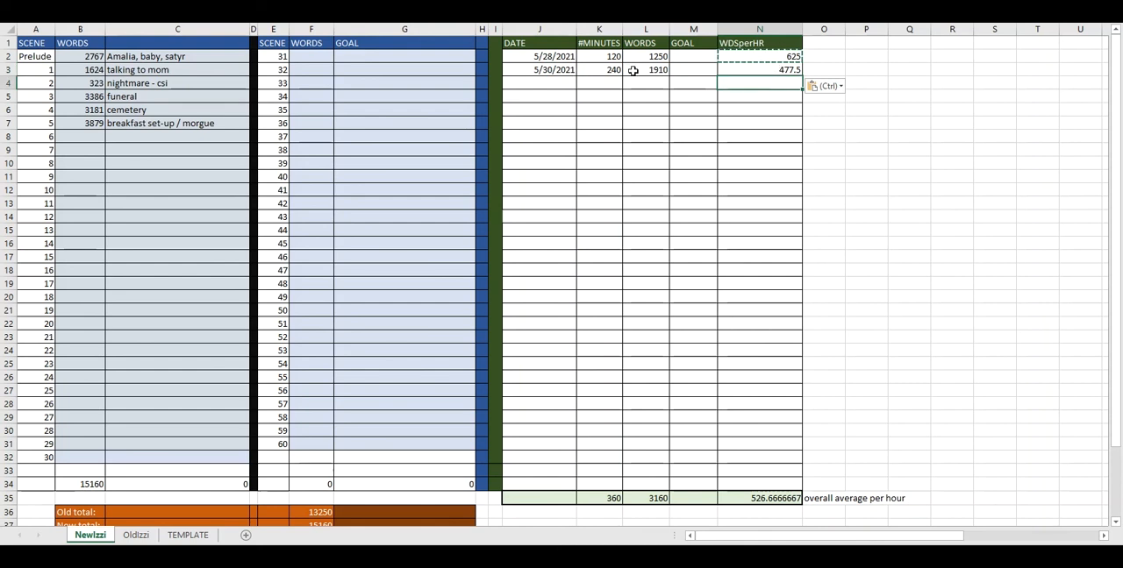
click(763, 67)
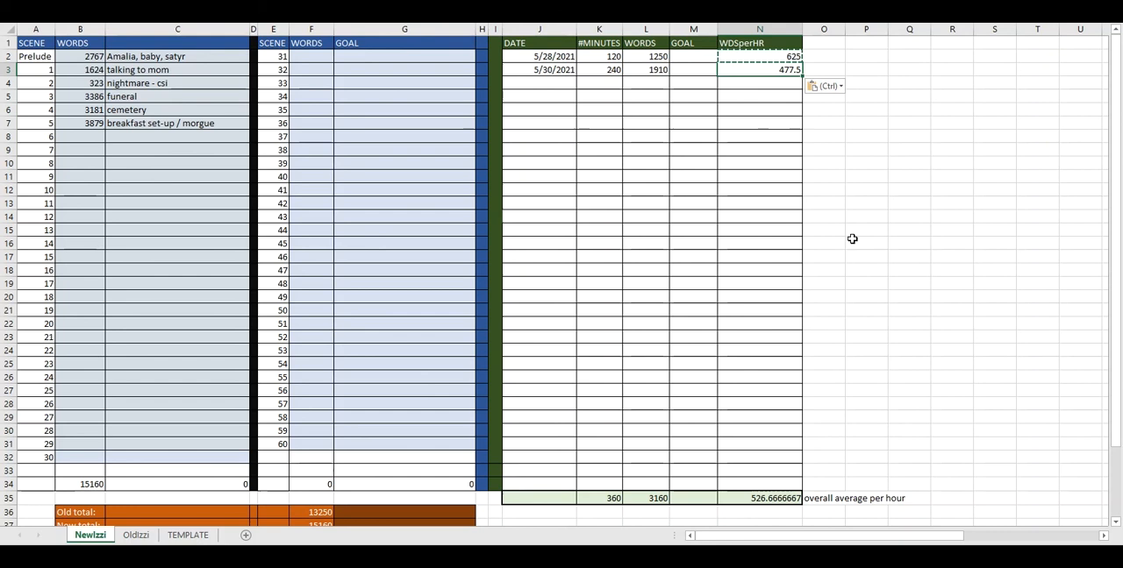
scroll(851, 238, down, 8)
scroll(852, 239, up, 8)
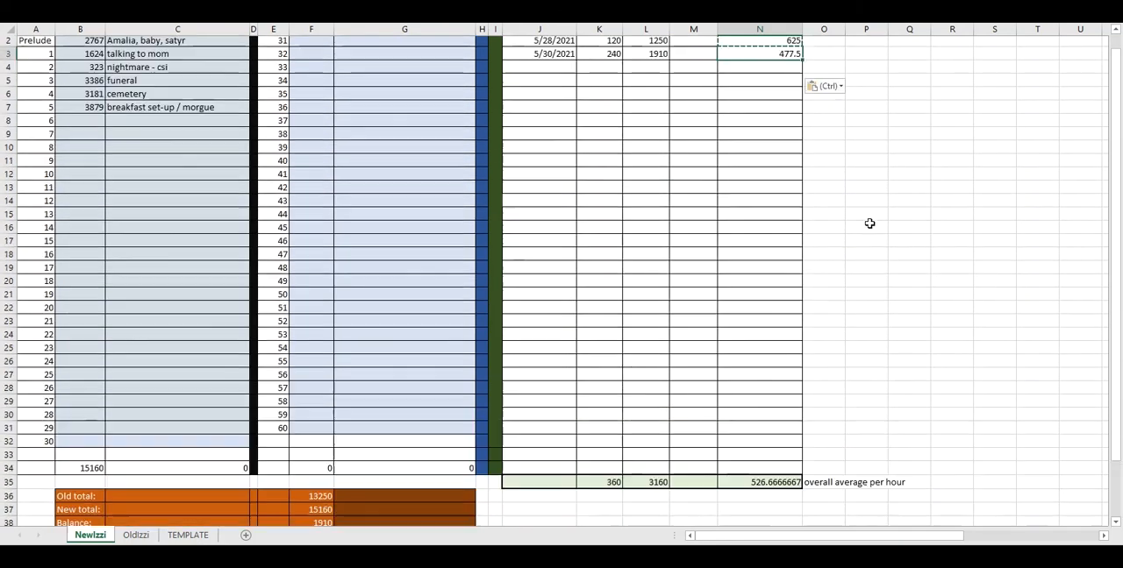
scroll(866, 229, down, 4)
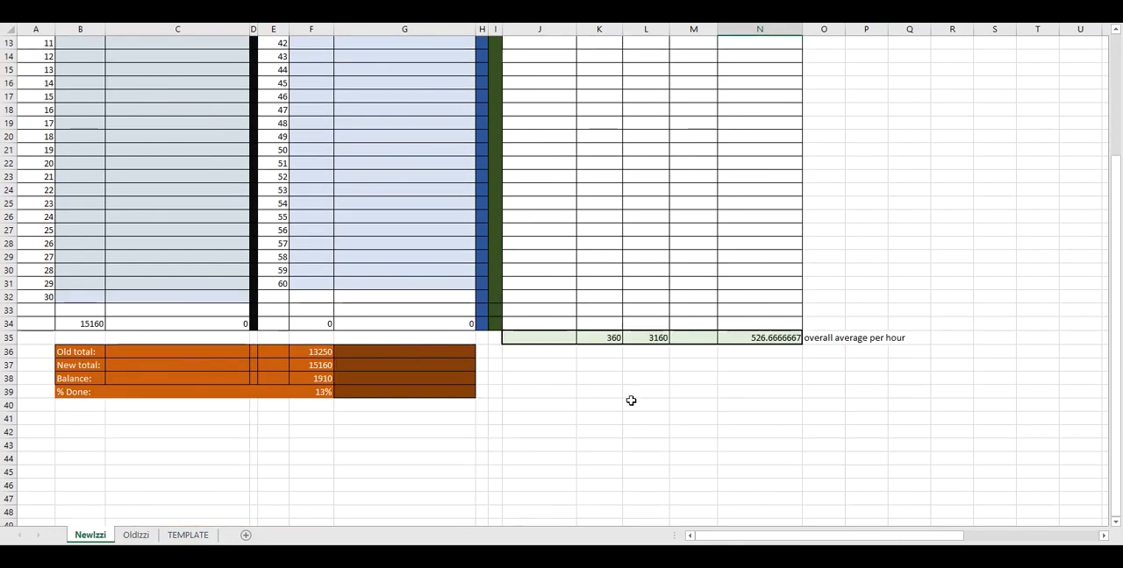
click(605, 338)
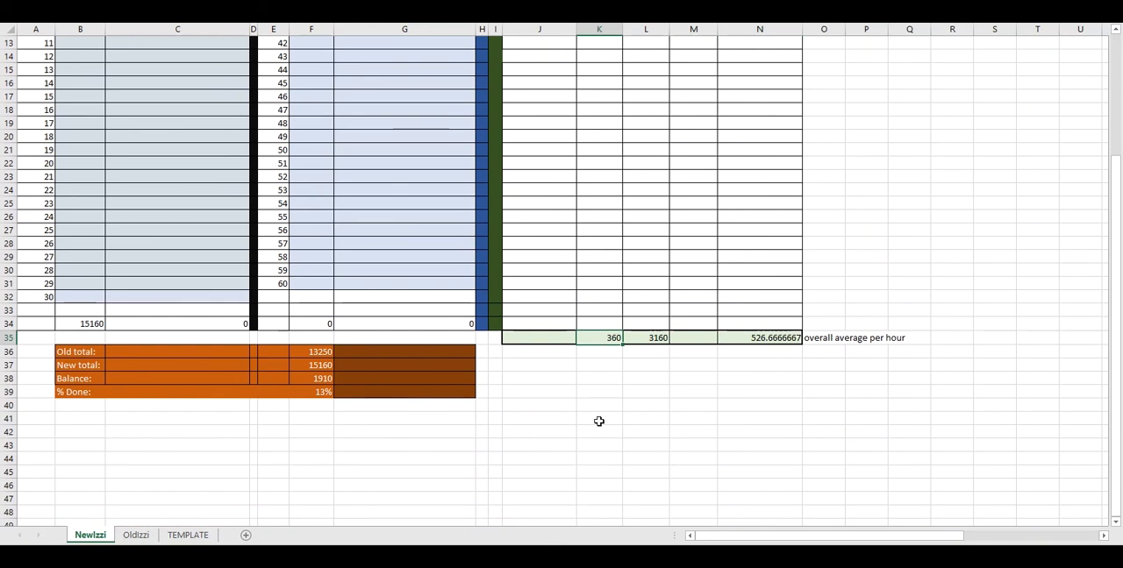
scroll(599, 422, up, 2)
scroll(599, 421, up, 2)
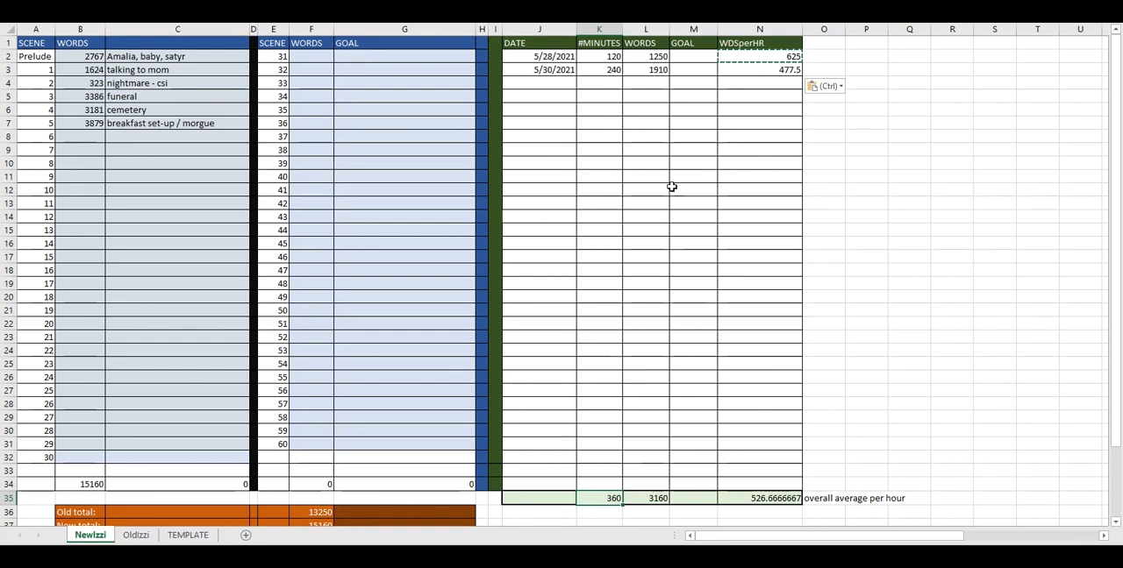
click(654, 499)
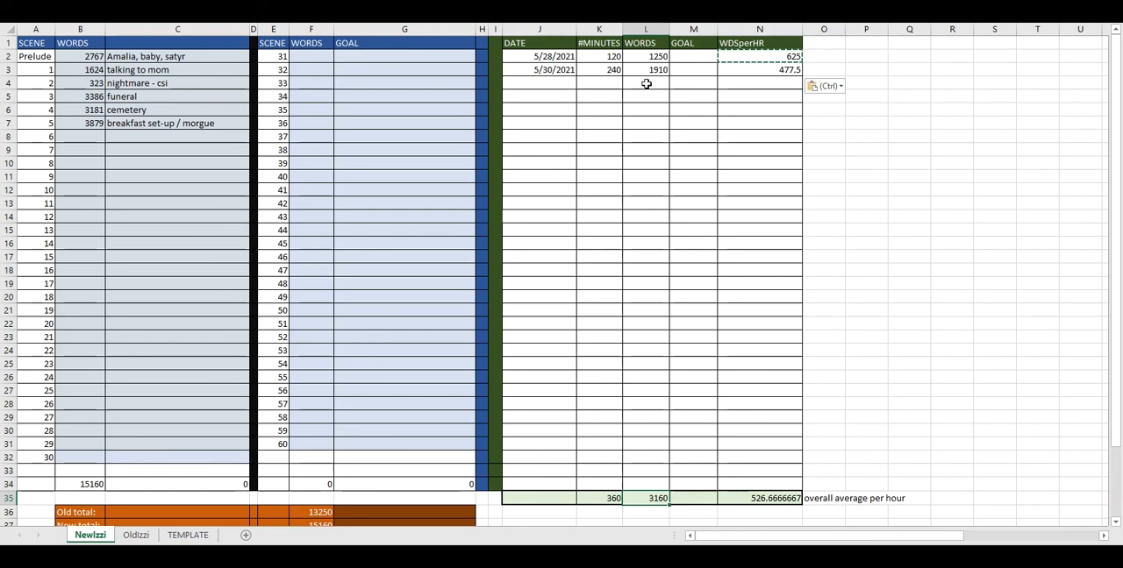
click(758, 500)
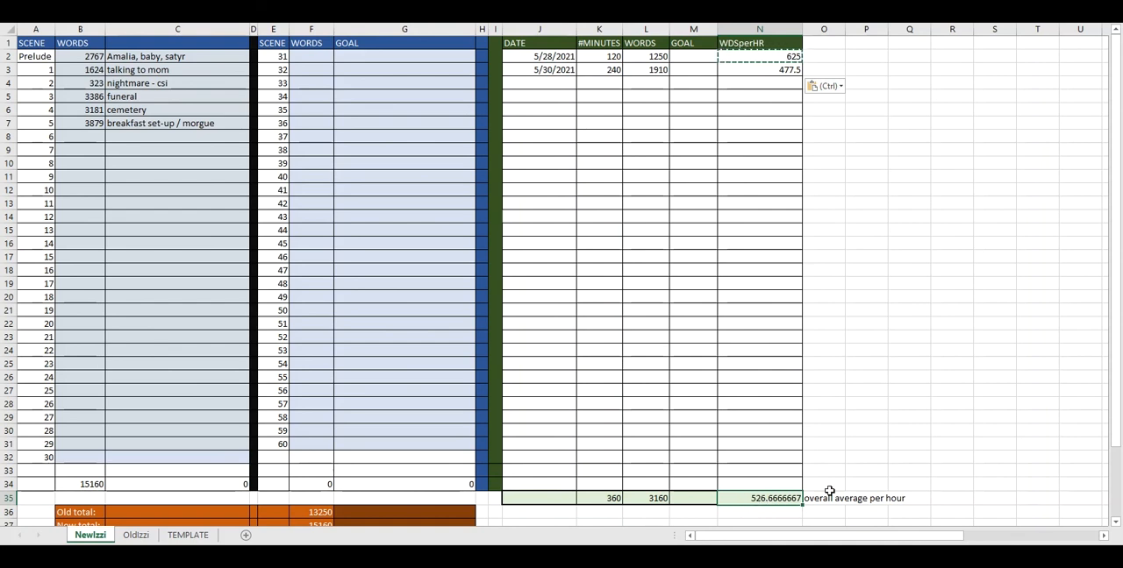
click(875, 445)
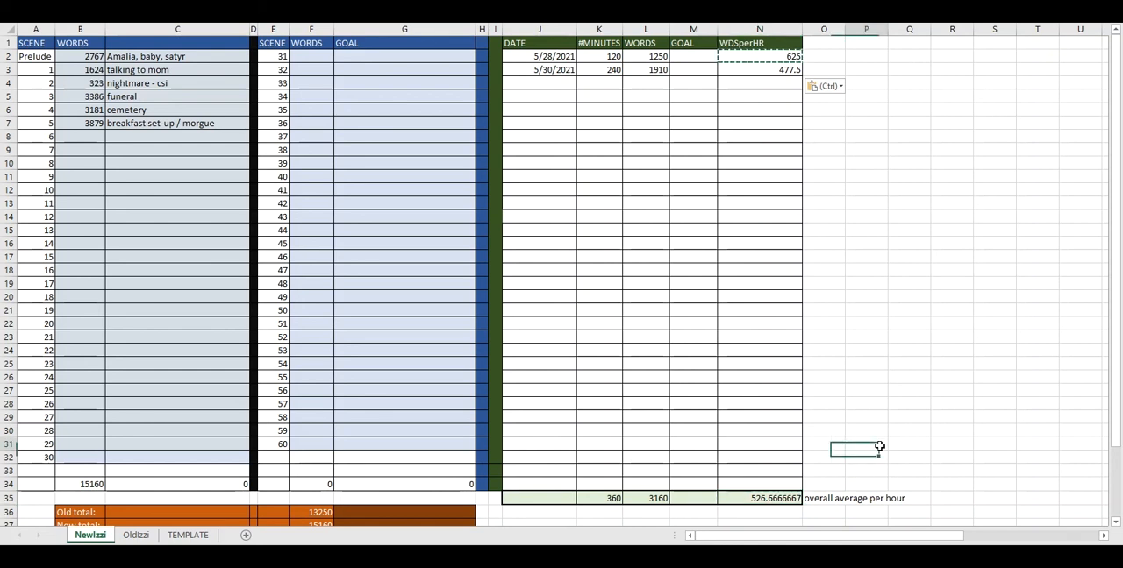
Review the old total, new total, balance and percent-done block alongside the session log and its overall hourly average
scroll(914, 334, down, 2)
scroll(914, 334, down, 4)
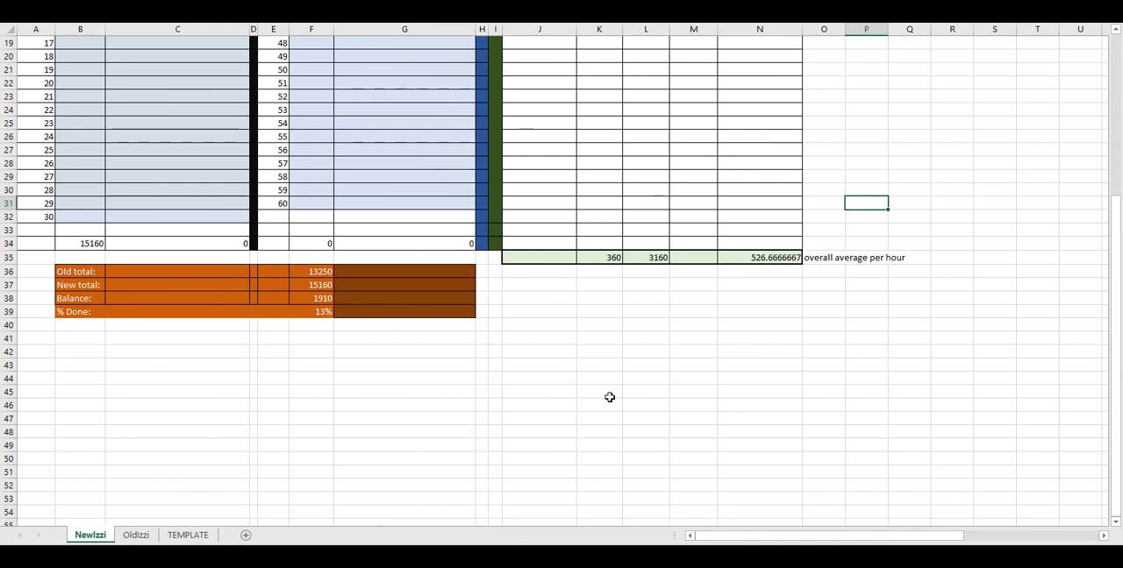
scroll(604, 368, up, 6)
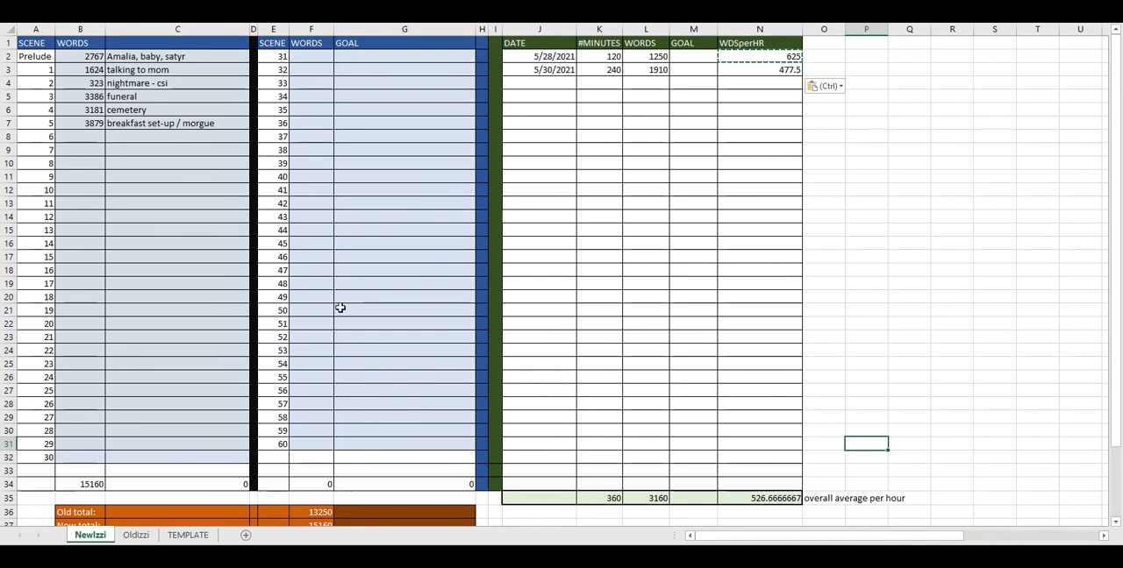
scroll(378, 301, down, 6)
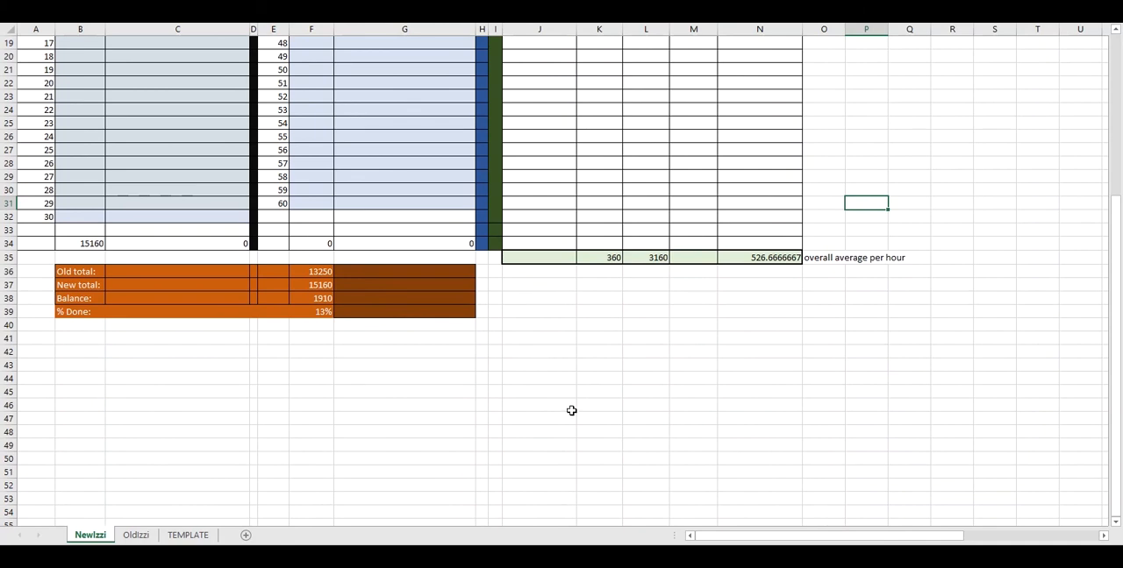
scroll(571, 411, up, 6)
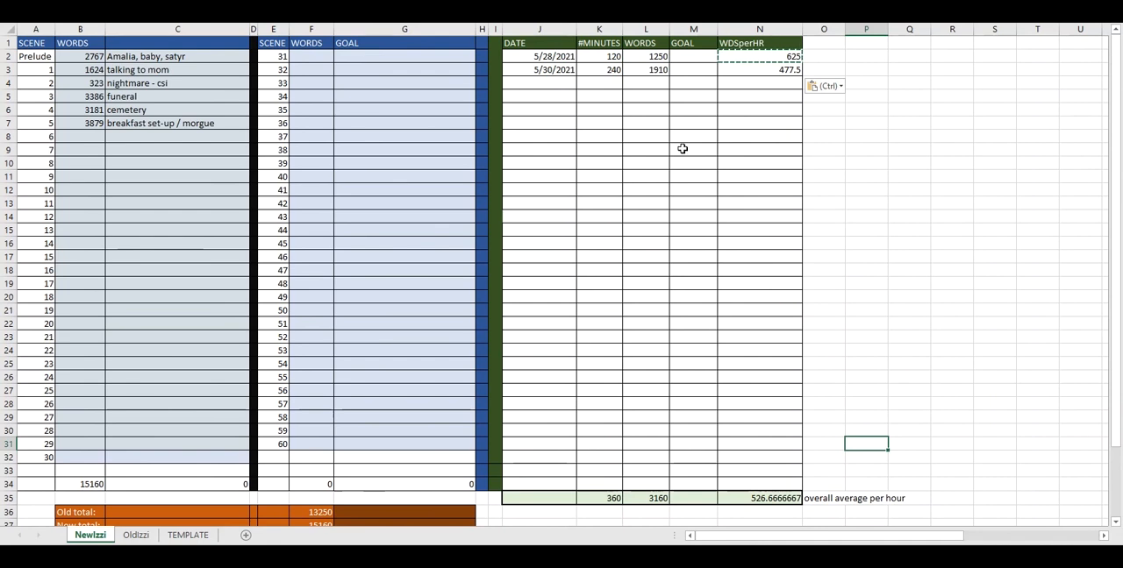
click(583, 161)
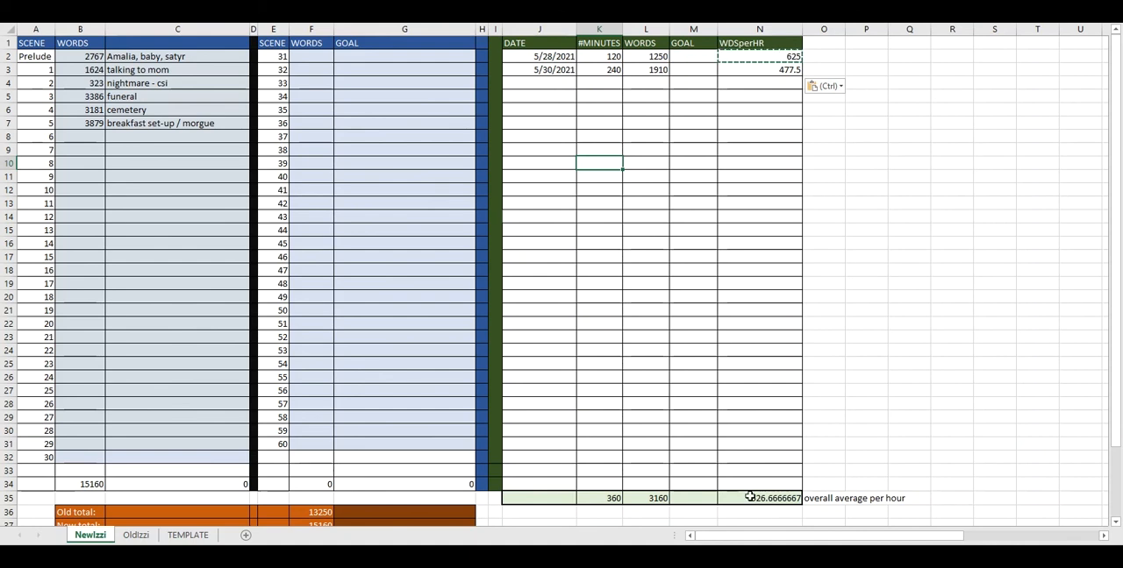
click(746, 498)
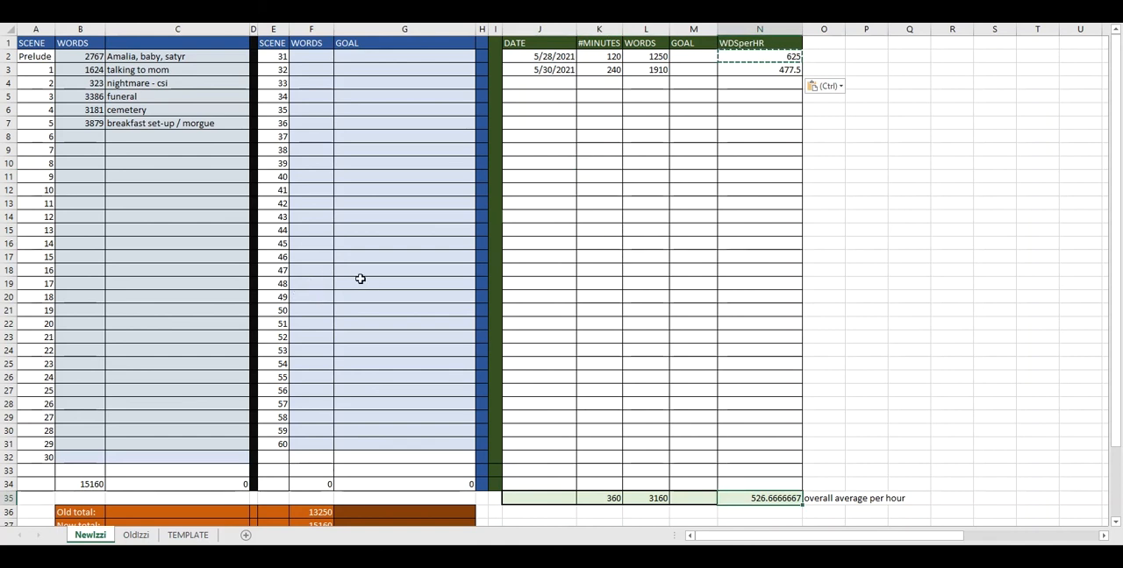
scroll(376, 275, down, 4)
scroll(377, 276, up, 2)
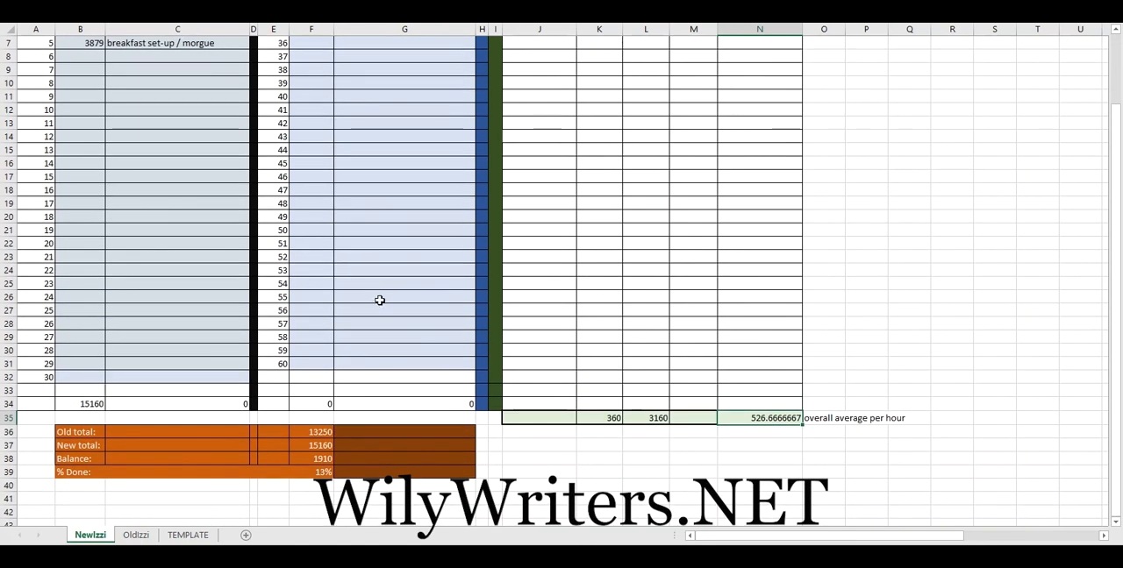
scroll(376, 303, up, 2)
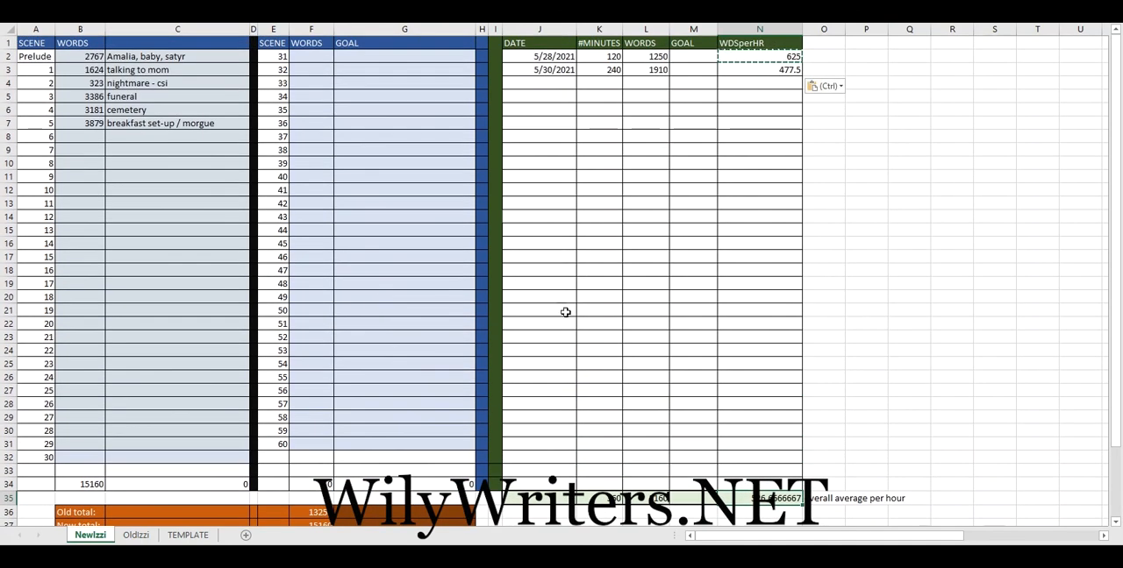